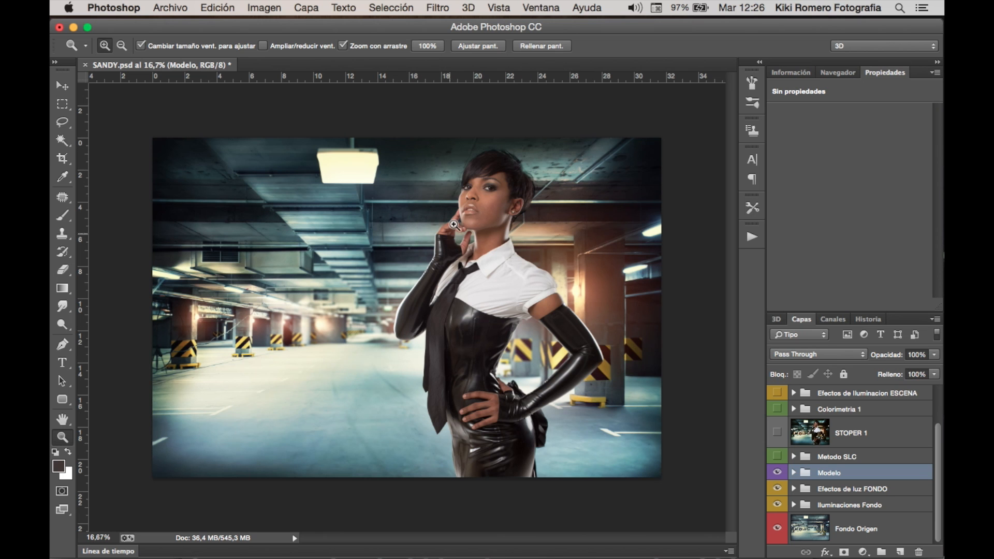
- Examine the cut-out edges and loose strands of the model's hair up close against the background
left_click_drag(449, 231, 542, 177)
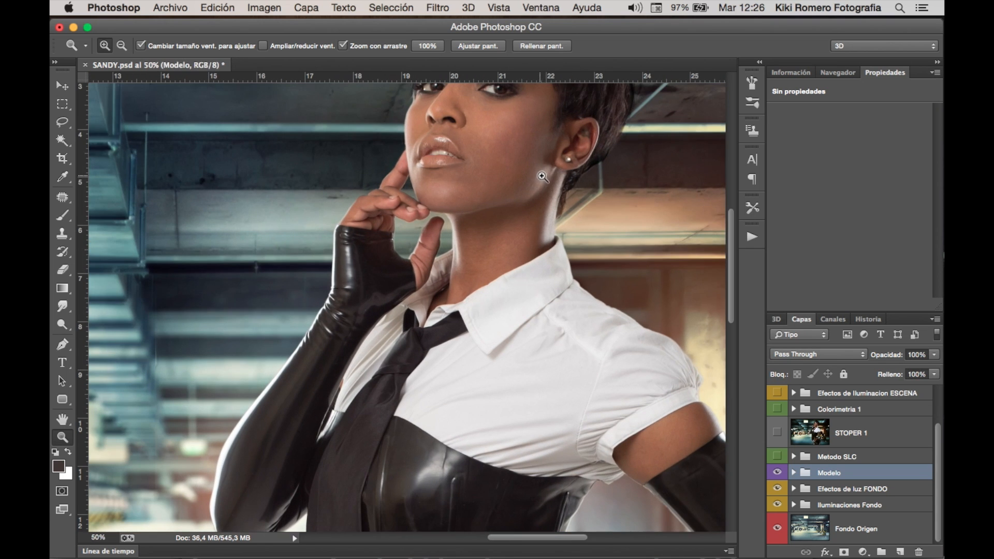
left_click(543, 156)
left_click_drag(544, 127, 504, 245)
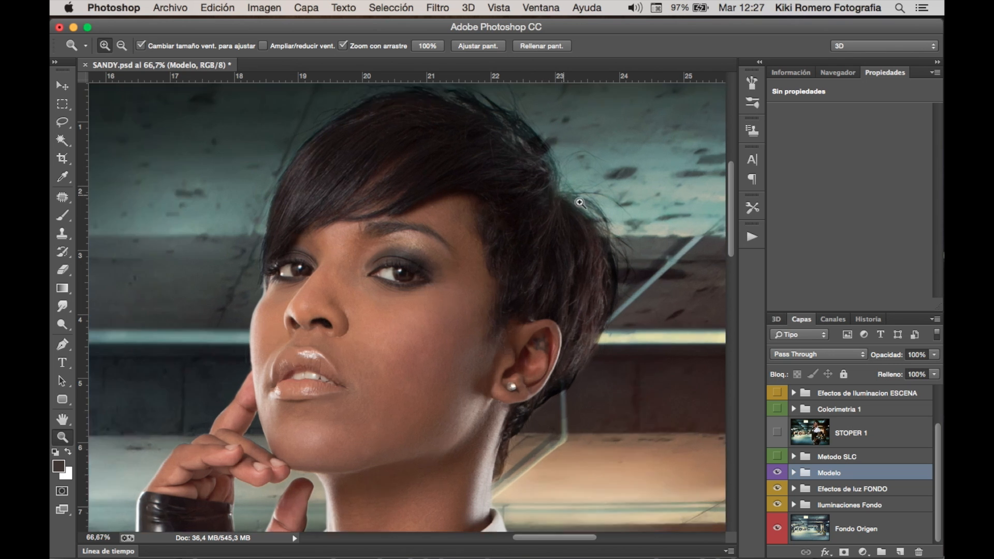
left_click(580, 202)
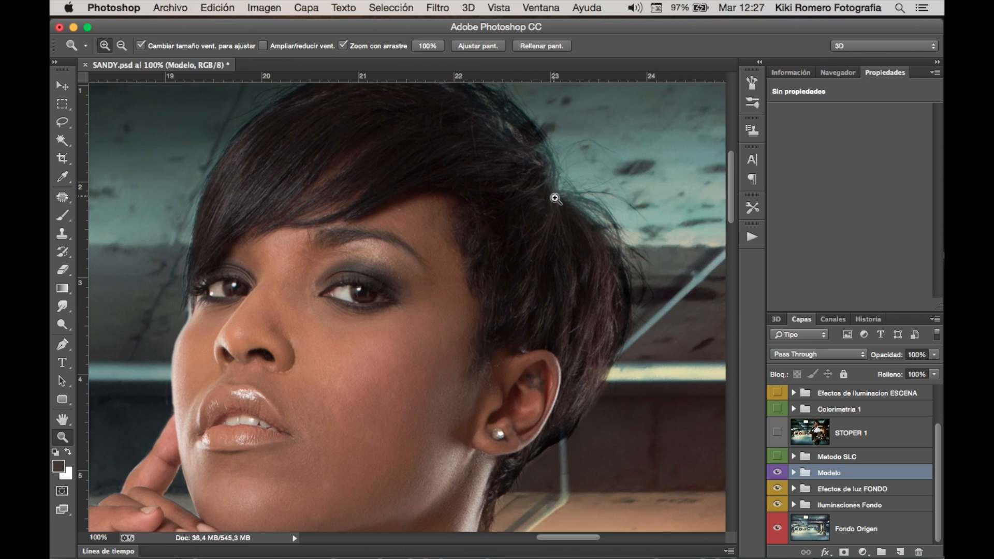
left_click(543, 218)
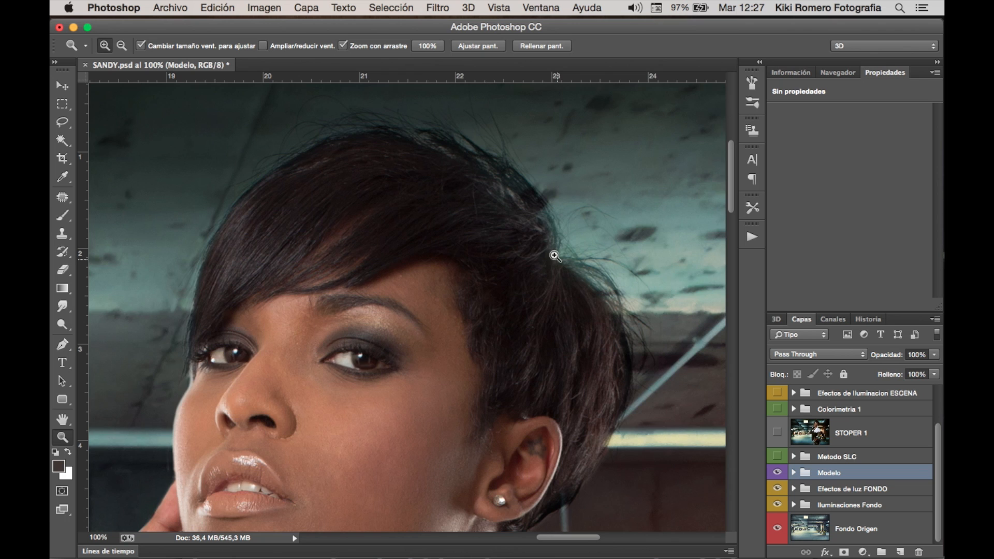
left_click(562, 254)
left_click_drag(552, 284, 583, 213)
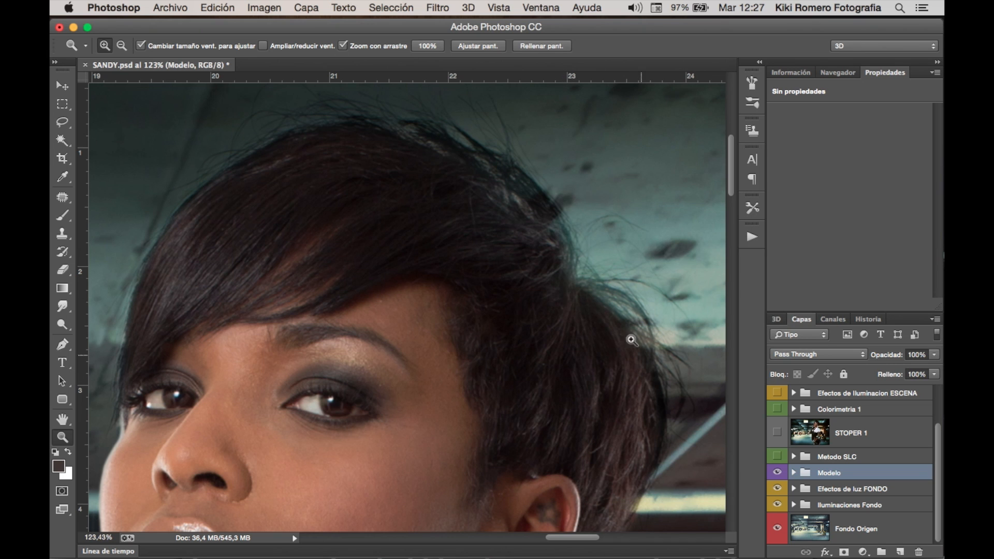
left_click(556, 289)
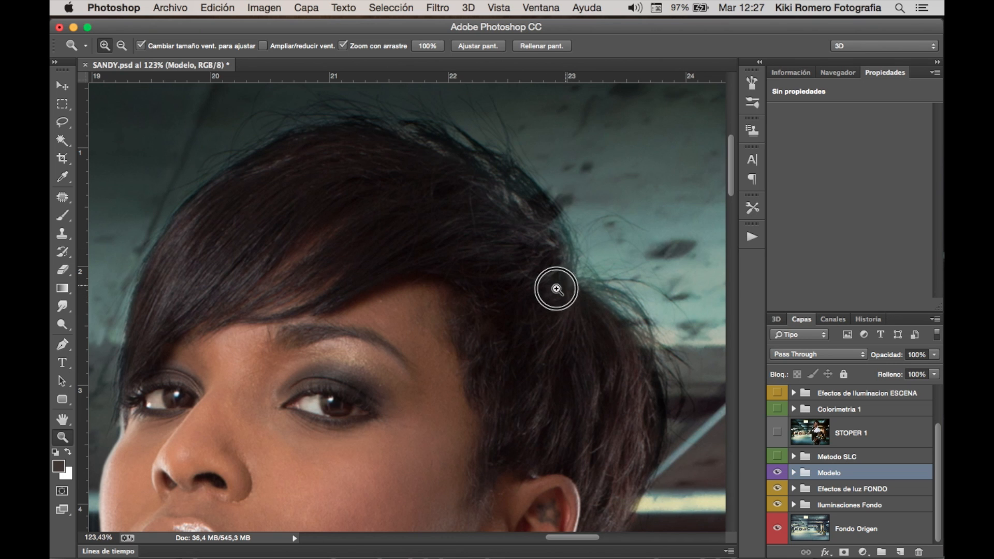
left_click_drag(557, 290, 486, 193)
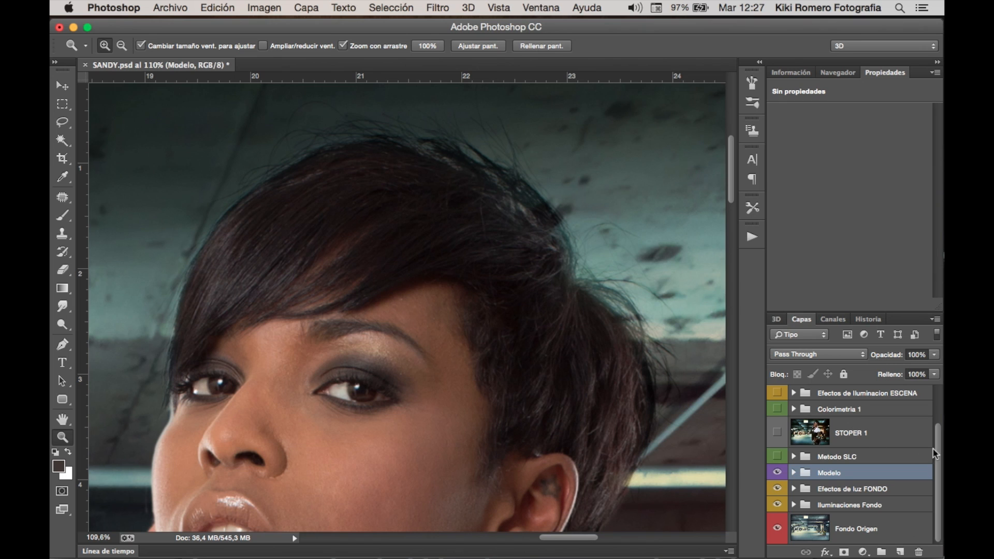
- Create a new layer directly above the Modelo group and name it Pelo
scroll(932, 454, "up", 3)
scroll(911, 463, "down", 3)
scroll(934, 449, "up", 2)
scroll(929, 451, "down", 1)
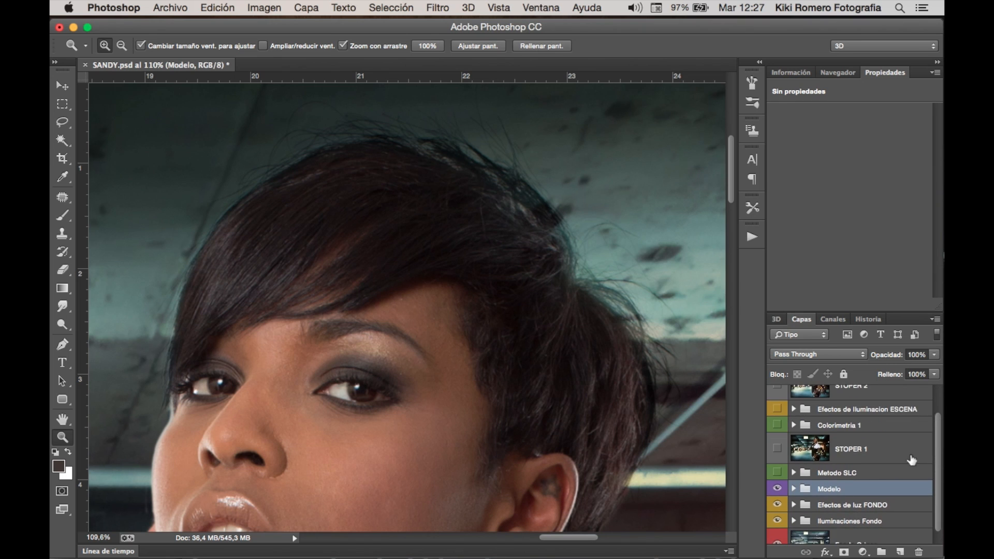
left_click(901, 551)
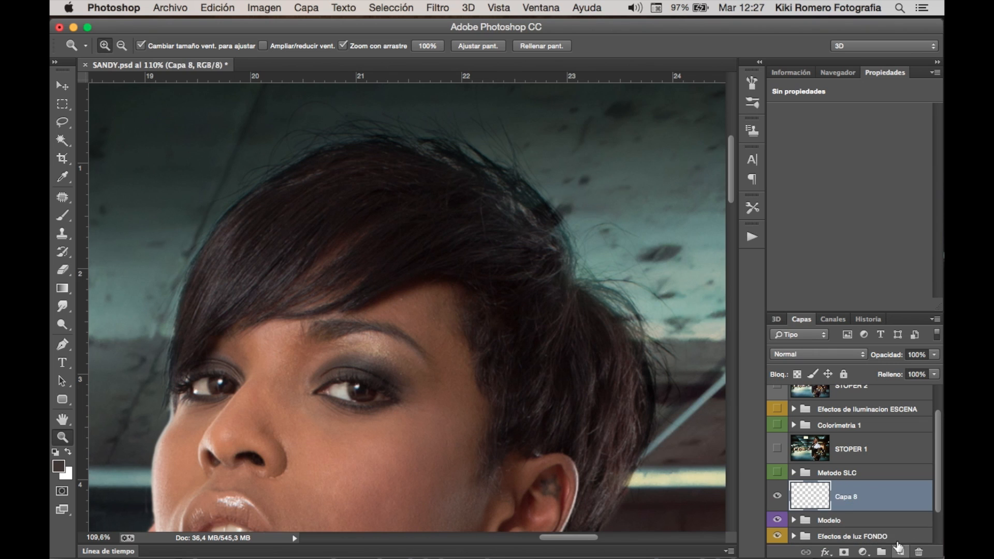
double_click(855, 499)
type("Pelo")
key("Return")
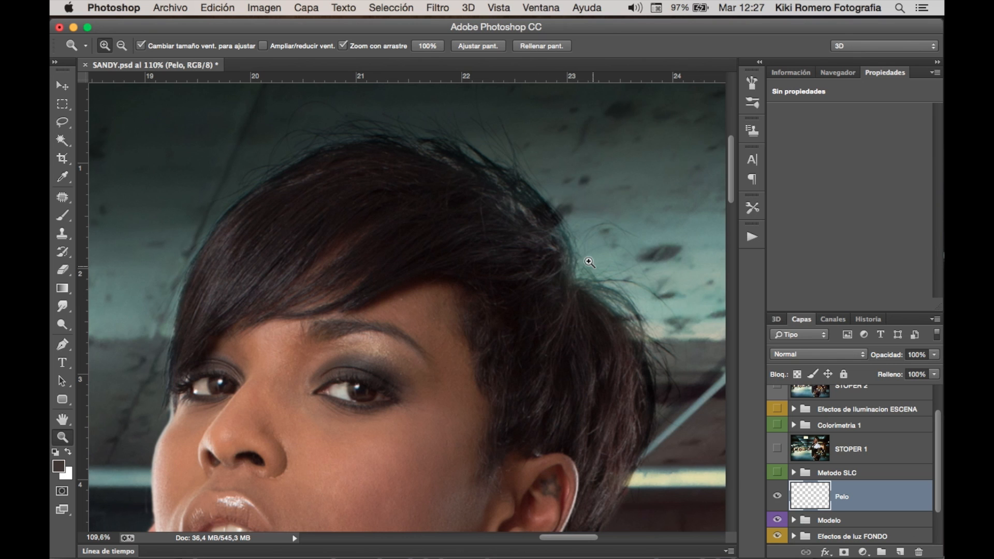
- Choose the Brush tool and set its tip to 1 px for painting fine hairs
left_click(595, 289)
left_click_drag(570, 299, 532, 299)
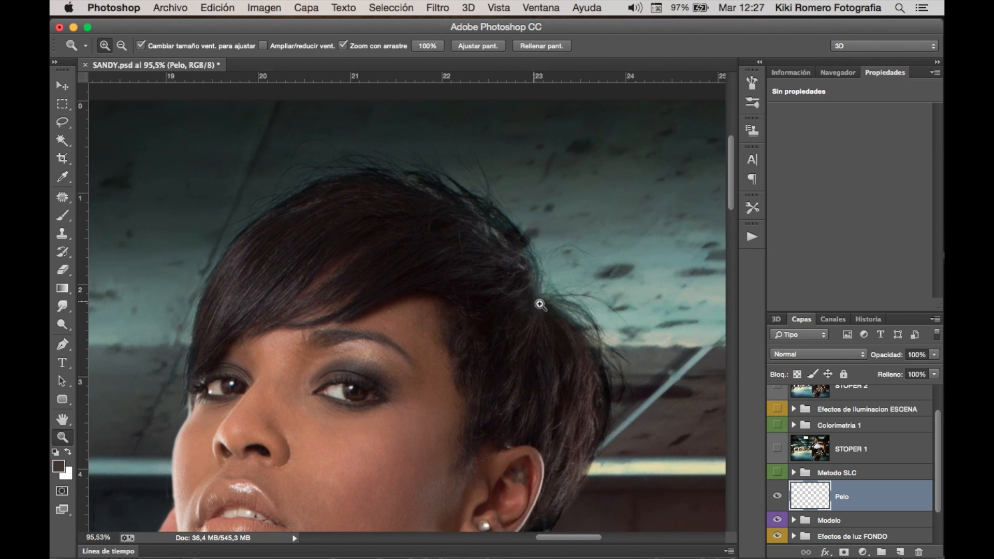
left_click(62, 216)
left_click(119, 45)
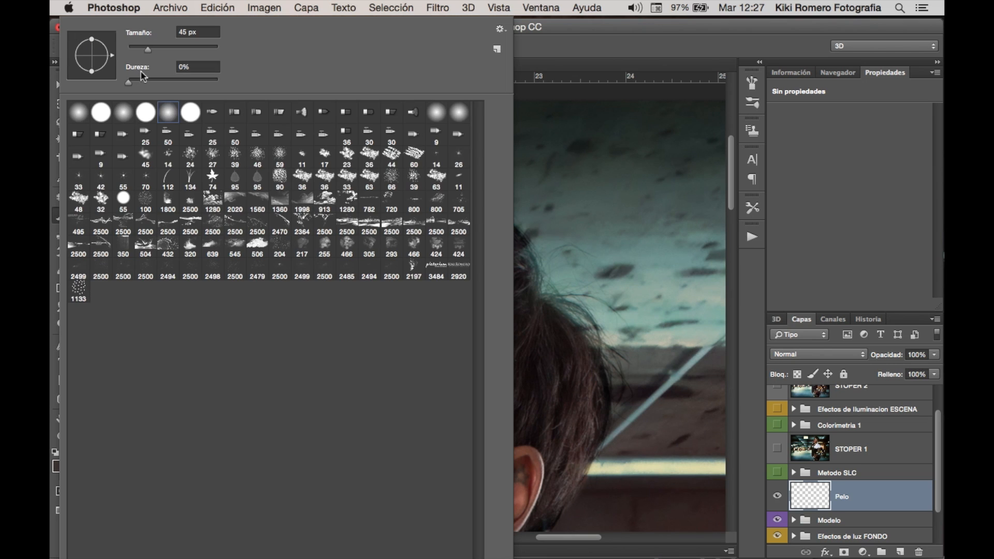
left_click(573, 24)
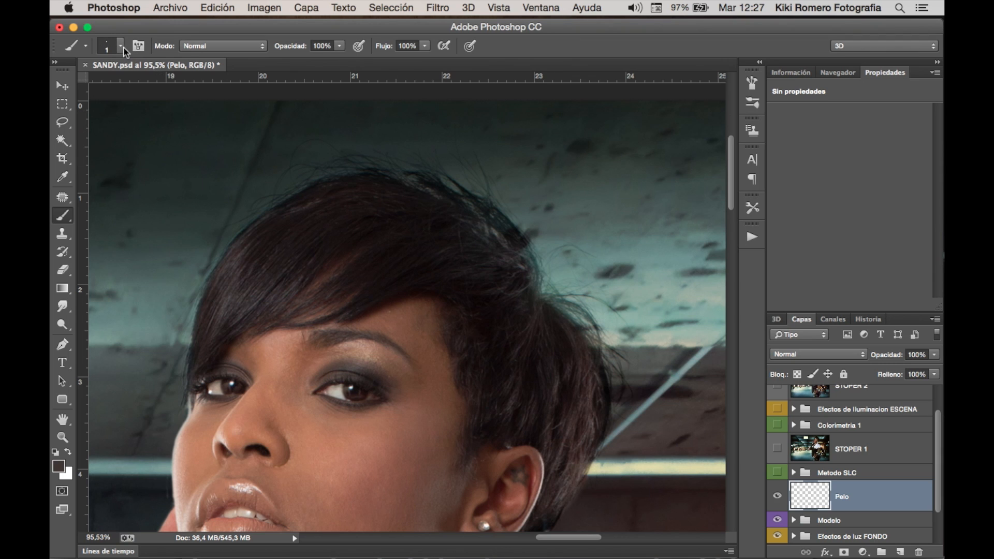
key("bracketleft")
key("bracketleft")
key("bracketleft")
key("bracketleft")
- Frame the hair at the back of the head at about 165% zoom and open the foreground colour picker
left_click(832, 77)
left_click_drag(869, 306, 874, 306)
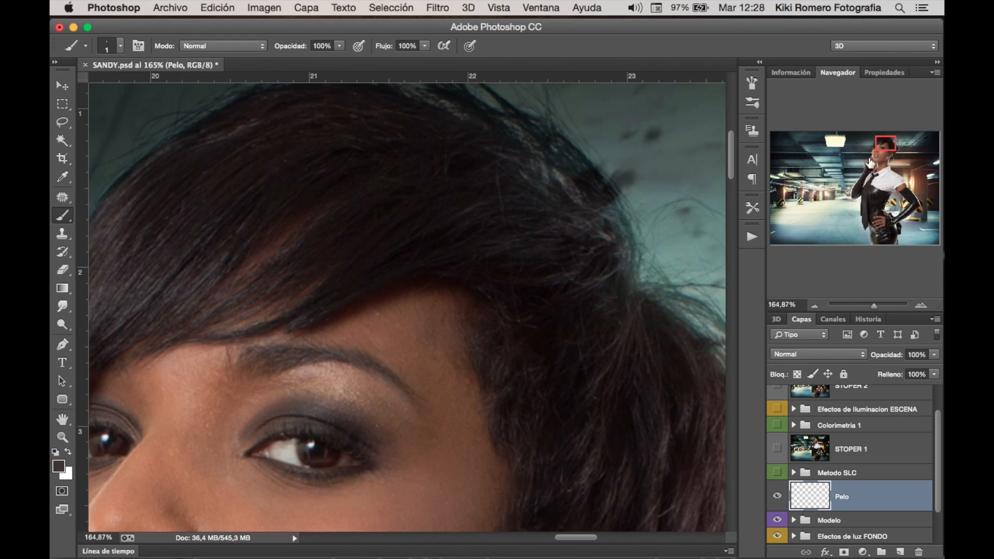
left_click_drag(883, 143, 891, 144)
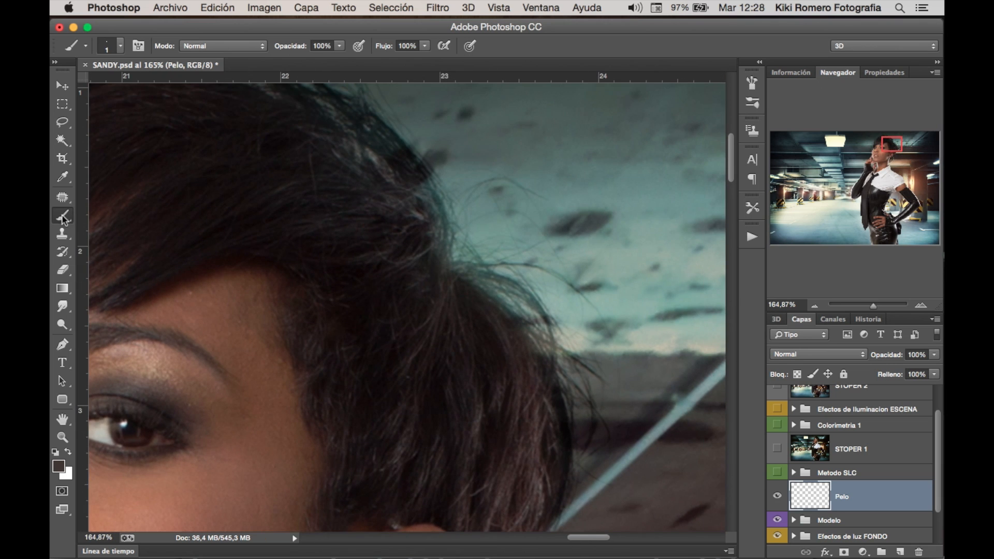
left_click(59, 468)
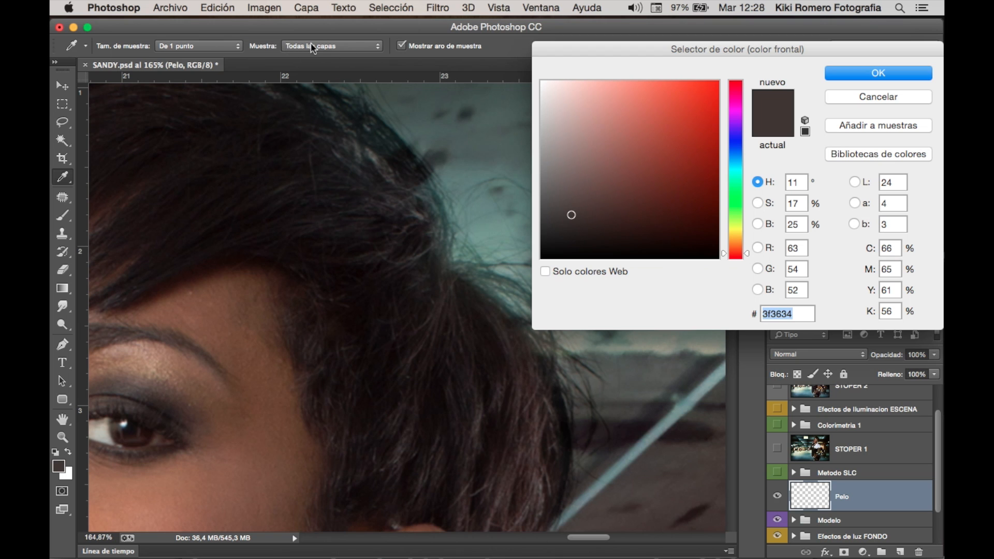
- Try sampling the hair with the eyedropper limited to Capa actual, and restore its sample source to Todas las capas
left_click(348, 48)
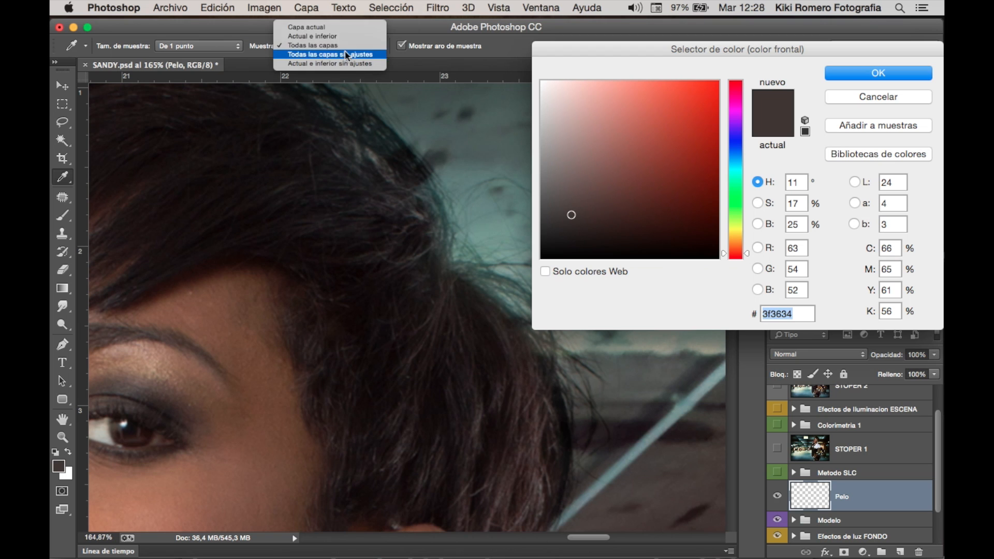
left_click(336, 25)
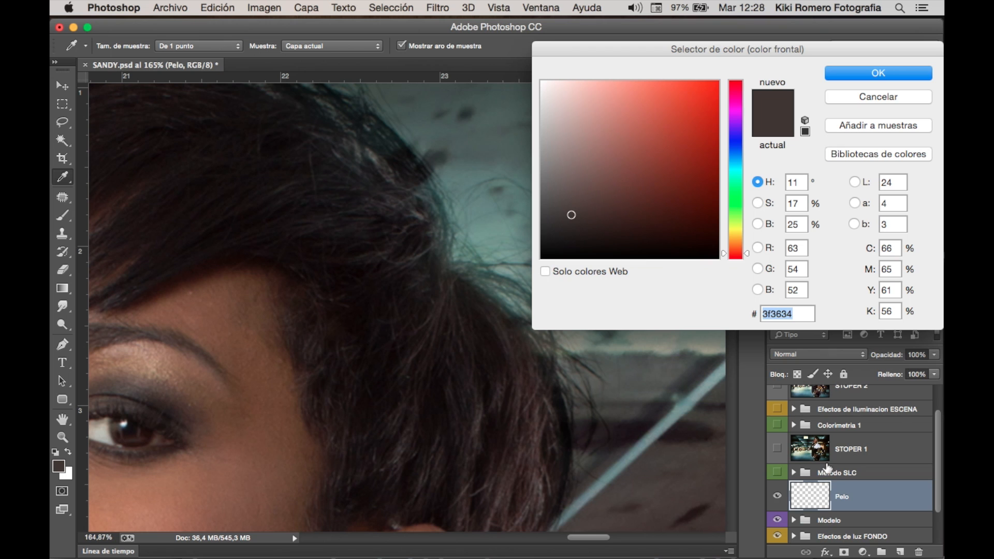
left_click_drag(455, 197, 418, 187)
left_click(320, 50)
left_click(321, 64)
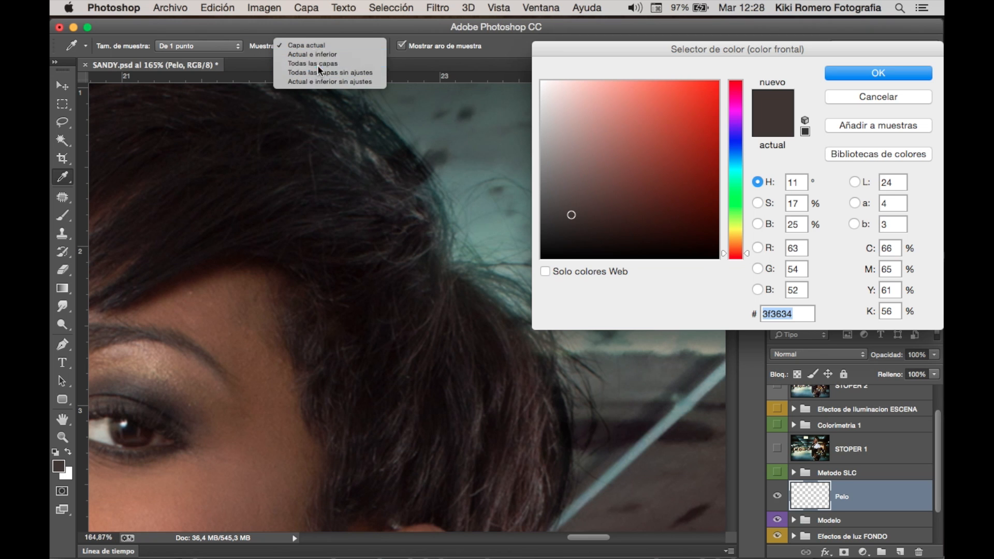
- Sample the hair's dark brown tone #302728 from the image as the foreground colour
left_click_drag(528, 356, 469, 205)
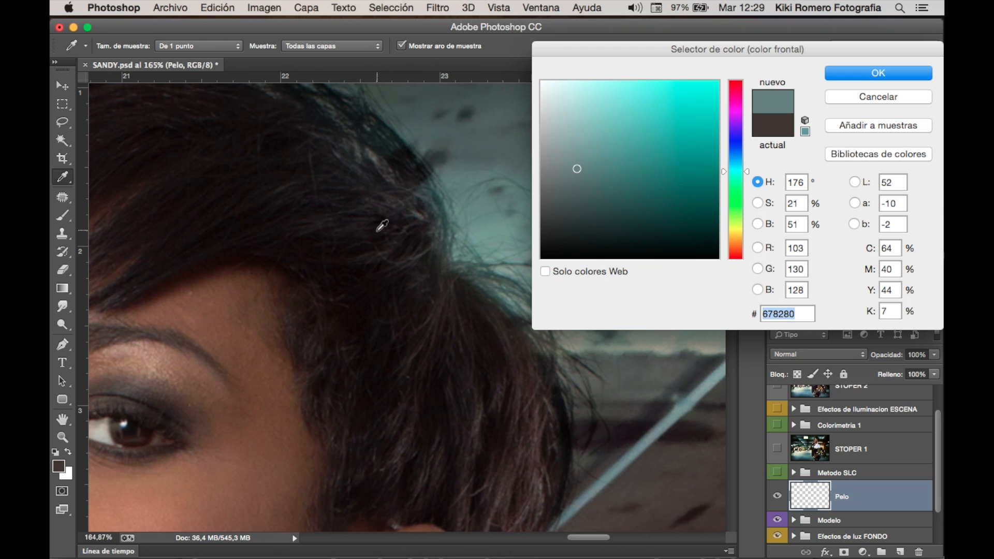
left_click_drag(383, 225, 426, 265)
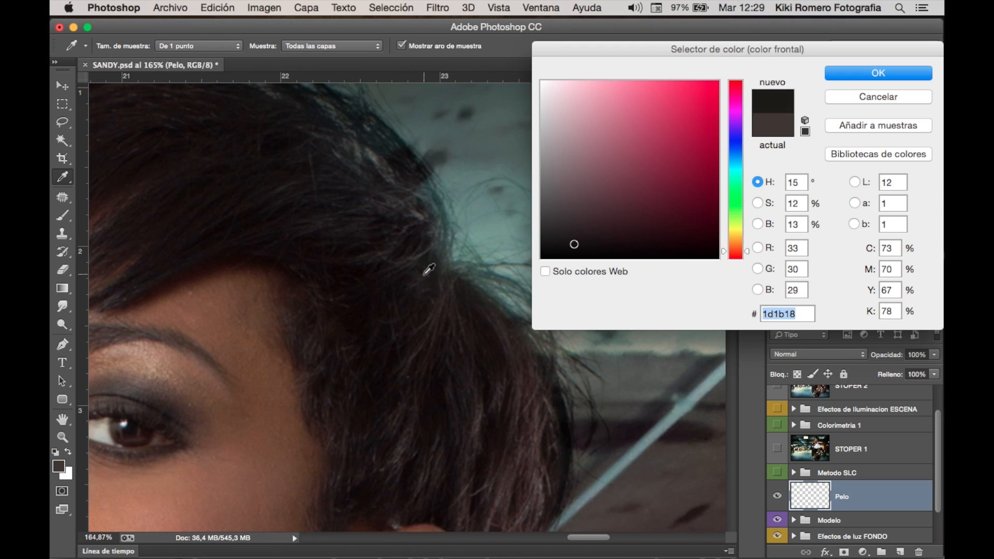
left_click(427, 270)
left_click_drag(440, 302, 440, 311)
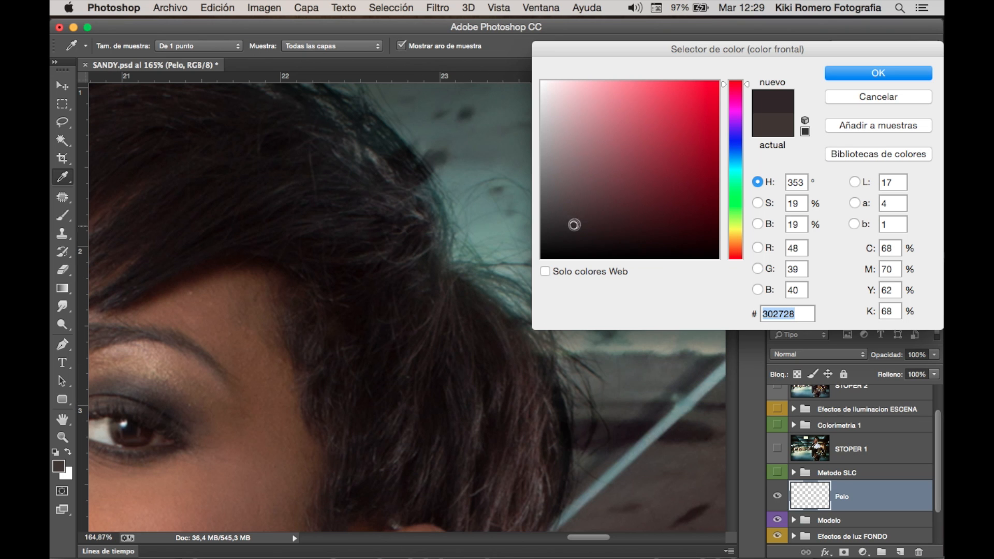
left_click(847, 70)
- Brush thin curved strands outward along the outer edge of the hair at the back of the head
key("b")
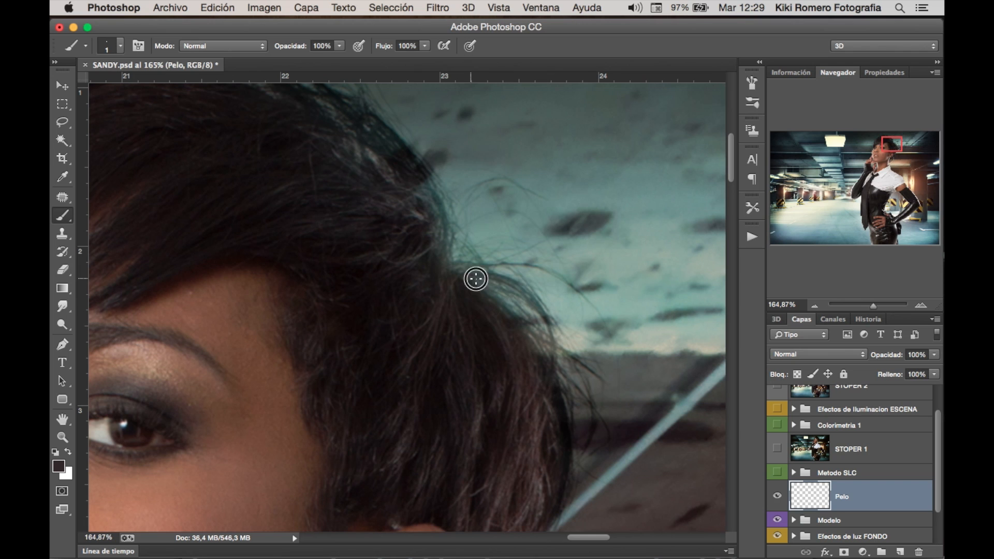
left_click_drag(488, 300, 558, 355)
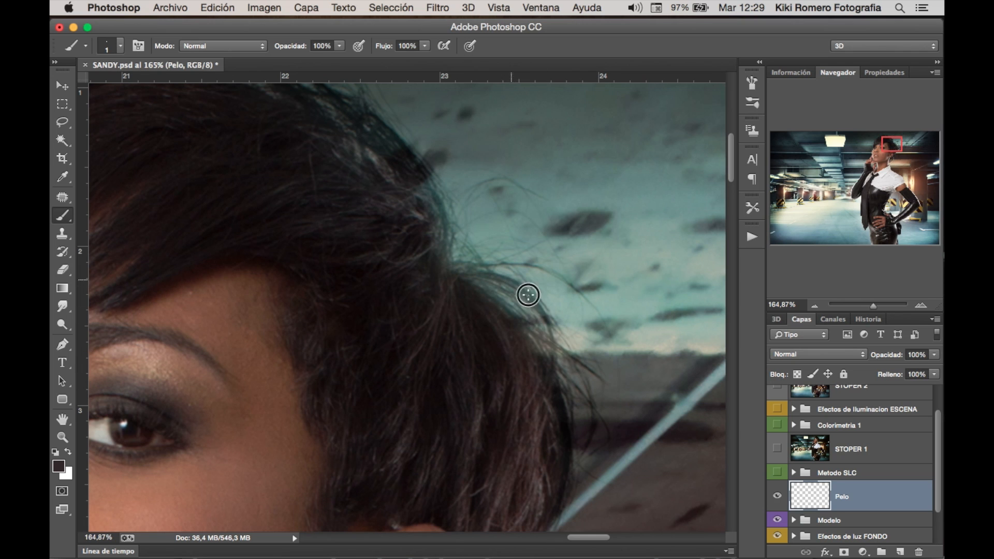
left_click_drag(499, 282, 588, 374)
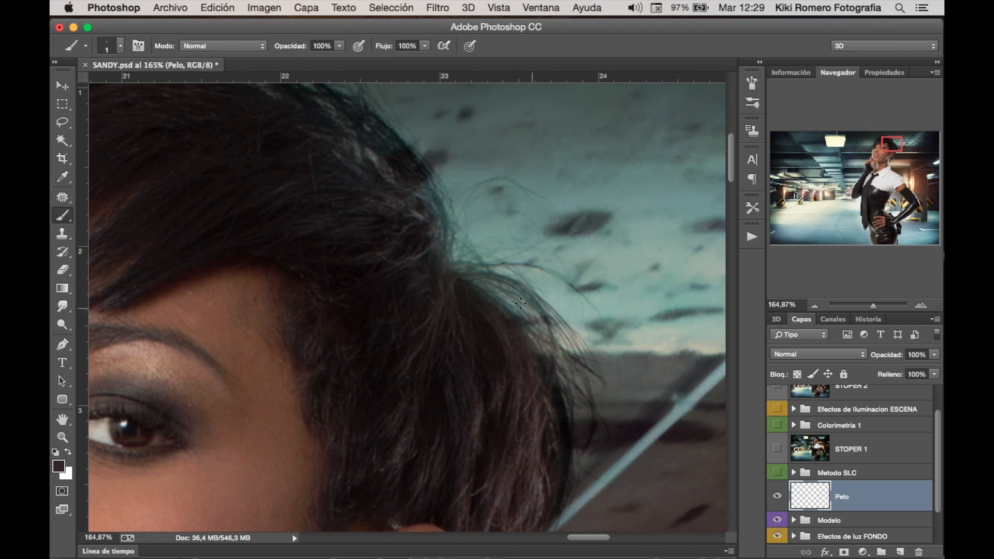
left_click_drag(553, 353, 508, 299)
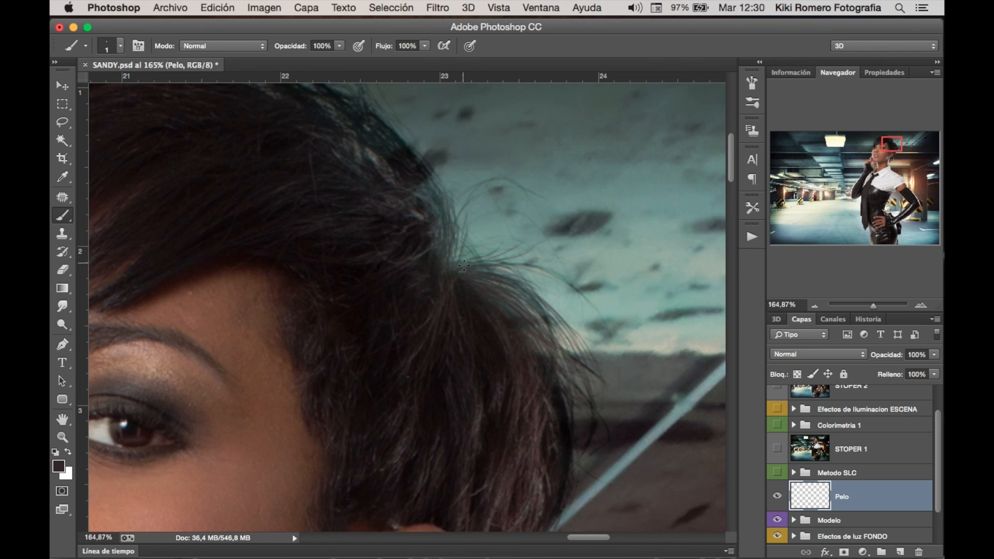
- Brush thin strands rising from the notch between the crown and the back of the hair
left_click_drag(461, 246, 468, 166)
left_click_drag(459, 262, 460, 231)
left_click_drag(451, 275, 452, 275)
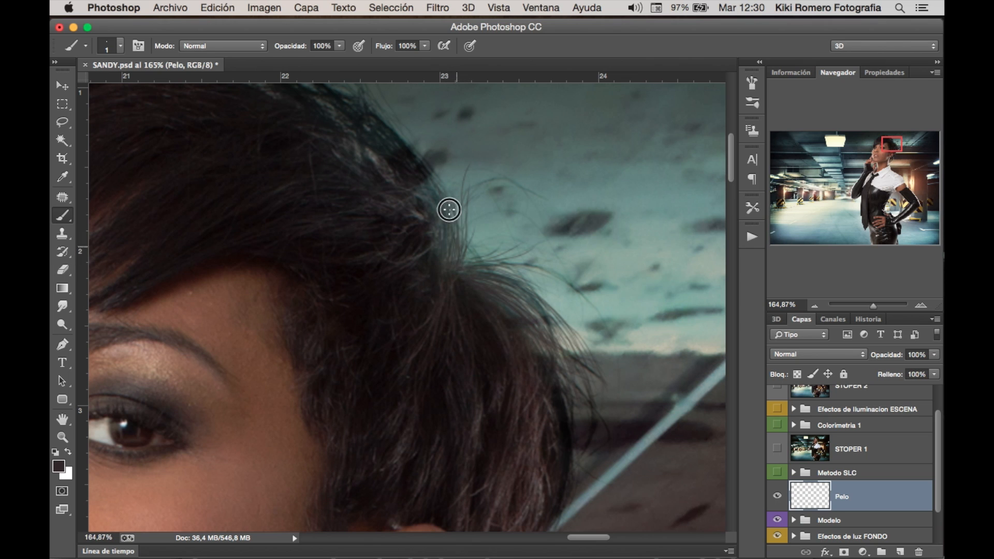
left_click_drag(455, 229, 468, 142)
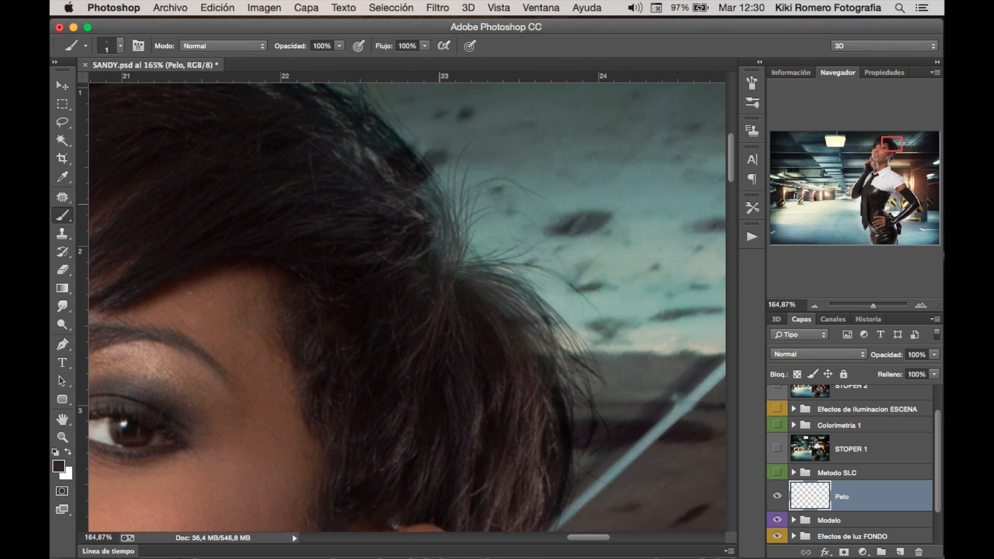
- Sample the near-black hair tone #0f0a0b as the foreground colour and paint loose strands along the crown's rear edge
left_click(58, 465)
left_click_drag(360, 275, 356, 277)
left_click(356, 277)
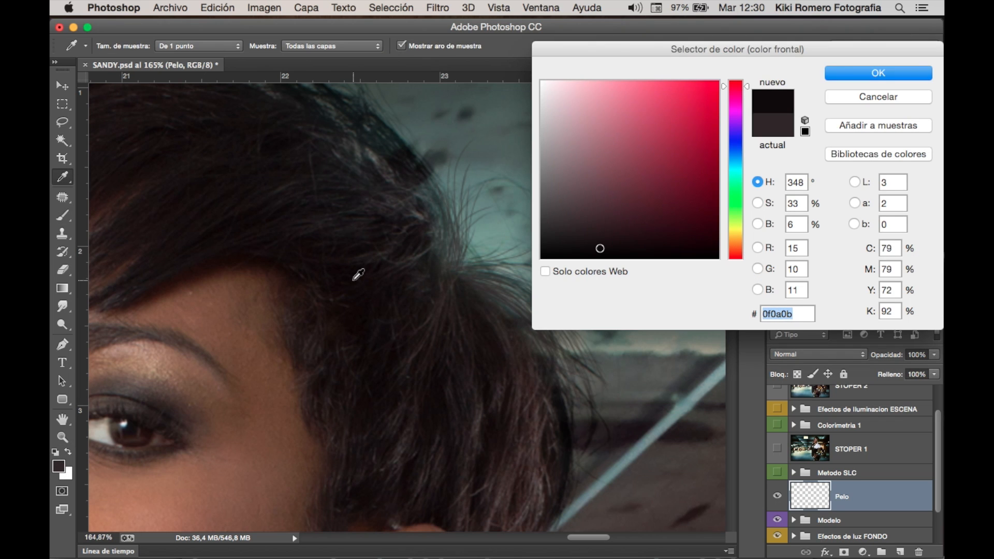
left_click(879, 72)
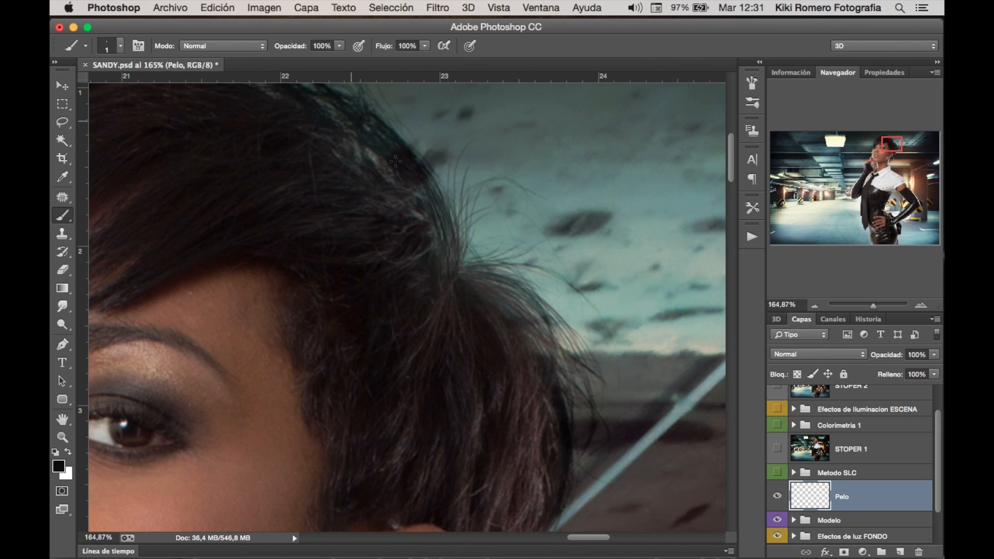
left_click_drag(426, 158, 475, 284)
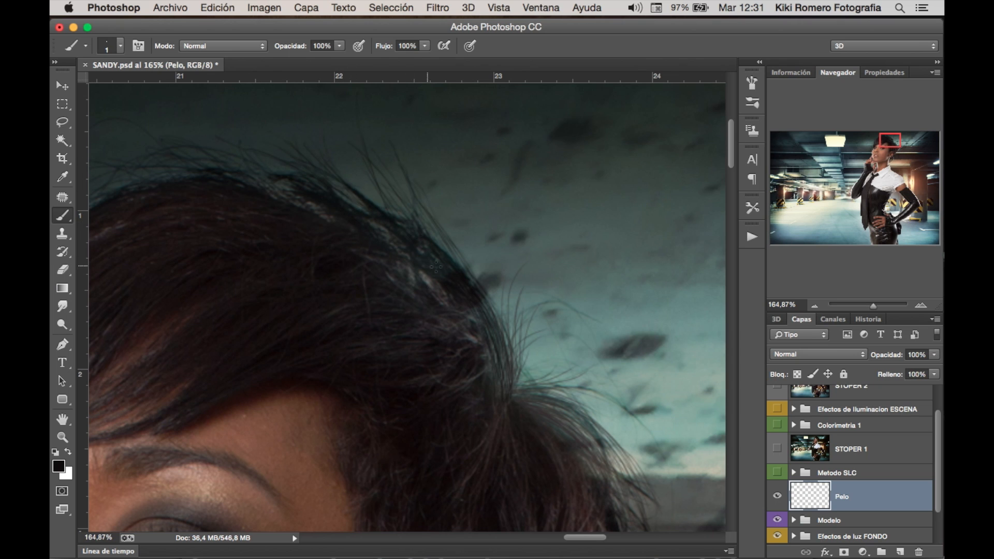
- Sample the lighter brown #3c2d2a from the hair low on the back of the head as the foreground colour
scroll(469, 309, "down", 5)
scroll(469, 309, "right", 3)
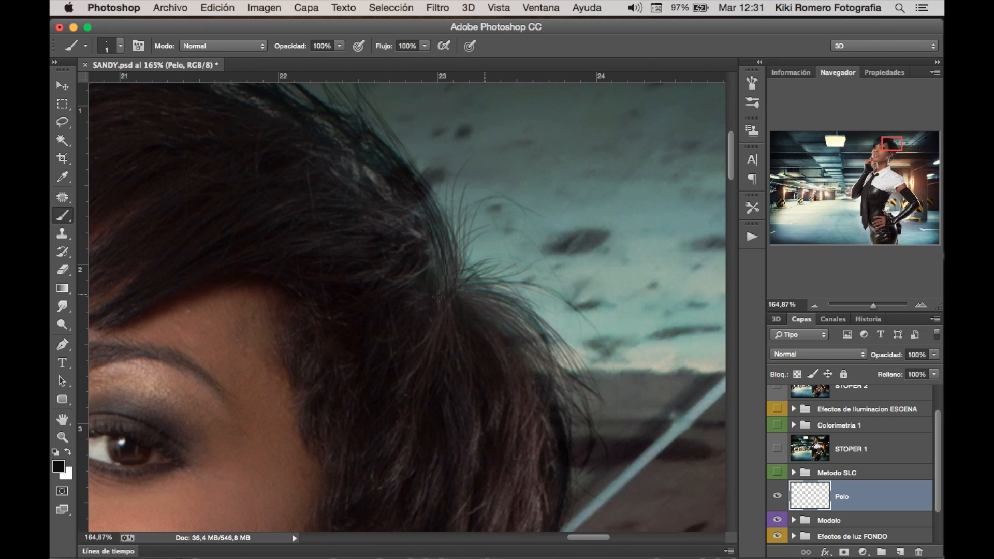
left_click(58, 467)
mouse_move(509, 483)
left_mouse_down()
mouse_move(536, 456)
mouse_move(518, 465)
left_mouse_up()
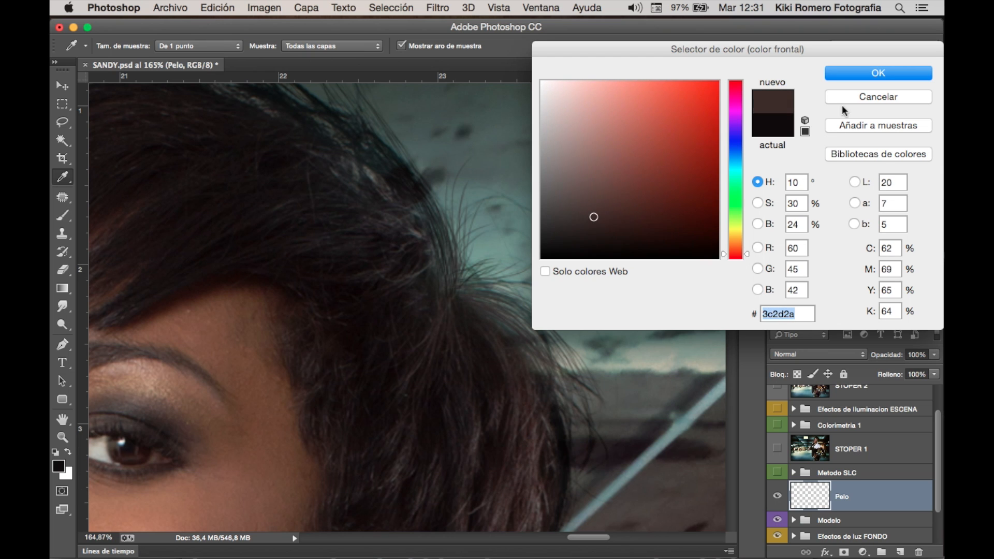
left_click(843, 72)
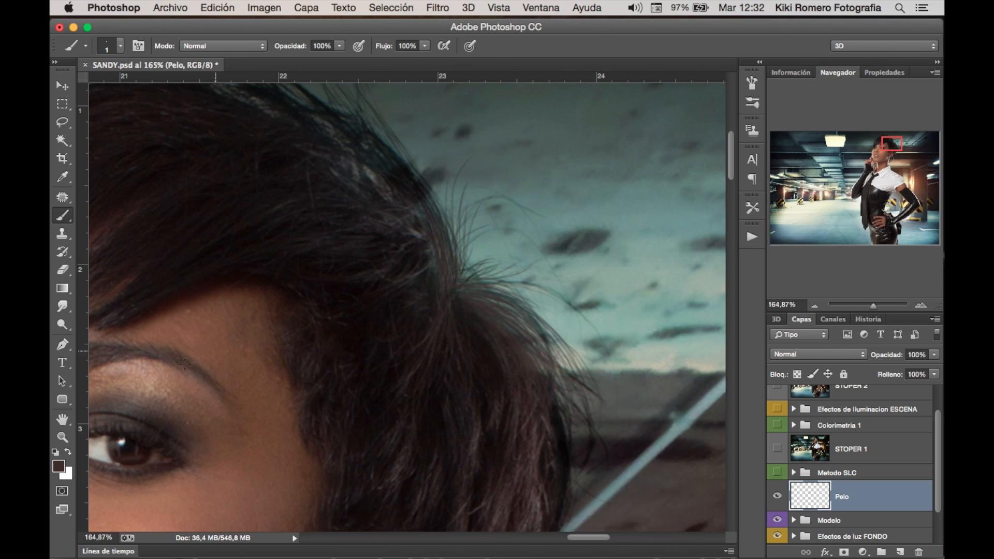
- Sample the dark brown #1e1717 from the hair behind the temple as the foreground colour
left_click(59, 467)
left_click(406, 330)
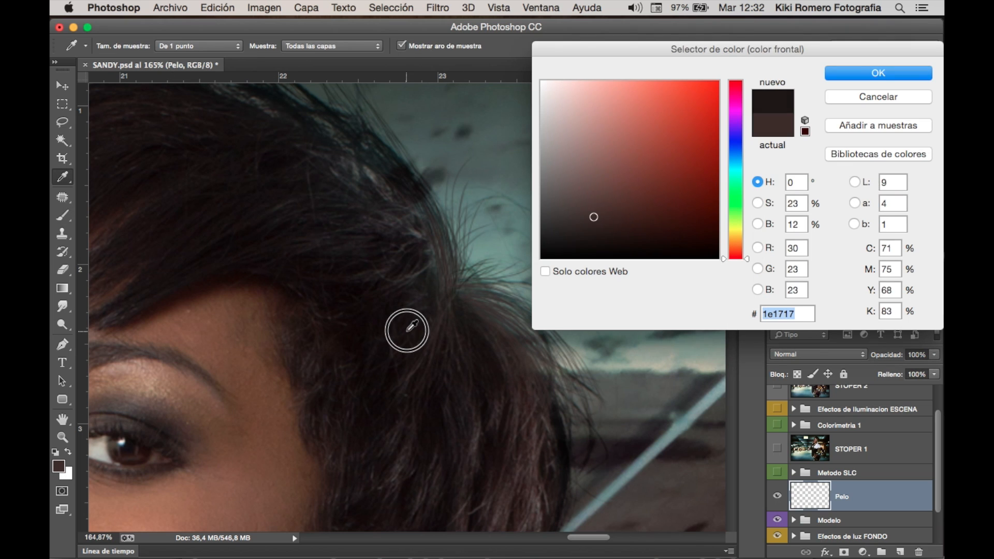
left_click(836, 73)
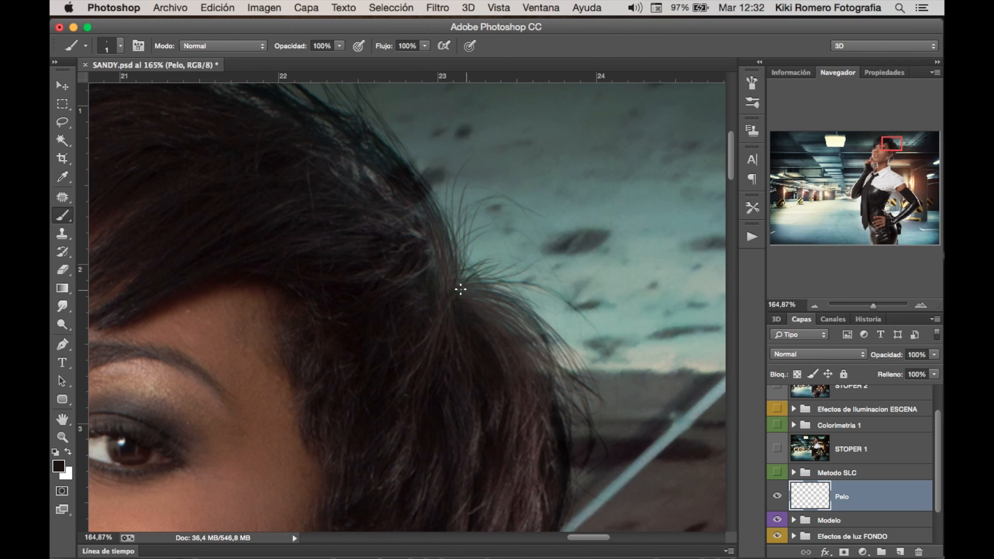
- Undo the last strand and brush new fine strands around the notch between the crown and the back of the hair
key("super+z")
mouse_move(463, 307)
left_mouse_down()
mouse_move(464, 295)
mouse_move(524, 317)
mouse_move(512, 325)
mouse_move(540, 367)
left_mouse_up()
left_click(482, 295)
left_click(502, 294)
left_click(457, 254)
left_click(437, 199)
left_click(435, 282)
left_click(443, 292)
- Brush fine dark strands over the light patches along the crown's rear edge
left_click_drag(387, 237, 488, 297)
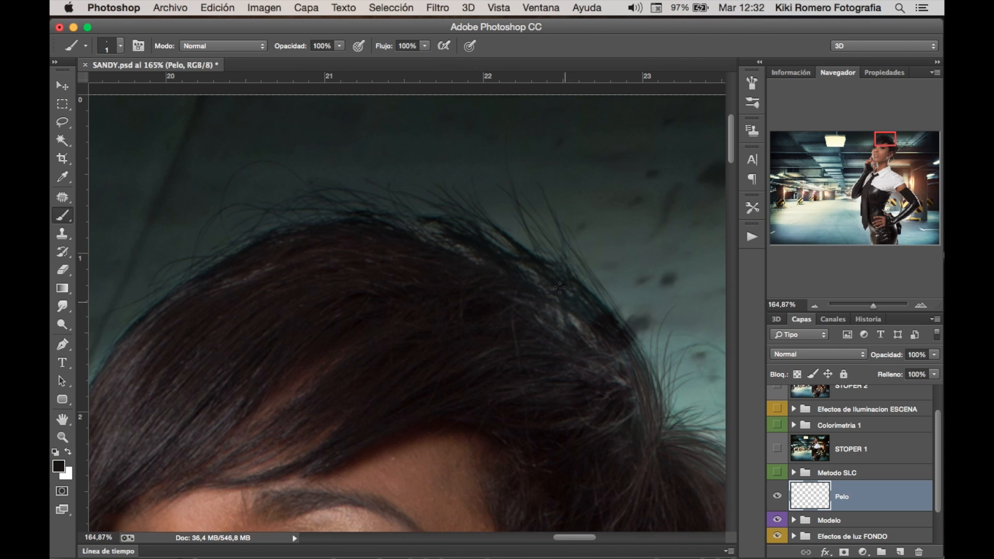
left_click(601, 356)
left_click(562, 286)
left_click(579, 300)
left_click(572, 268)
left_click(588, 355)
- Undo the latest strand and add short strands at the base of the notch behind the crown
mouse_move(546, 333)
left_mouse_down()
mouse_move(495, 328)
mouse_move(464, 309)
left_mouse_up()
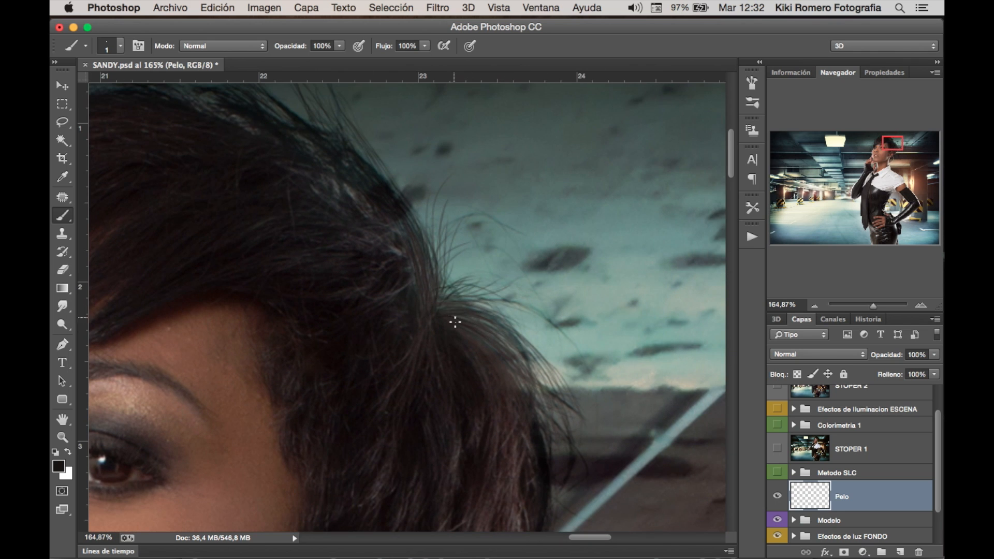
key("super+z")
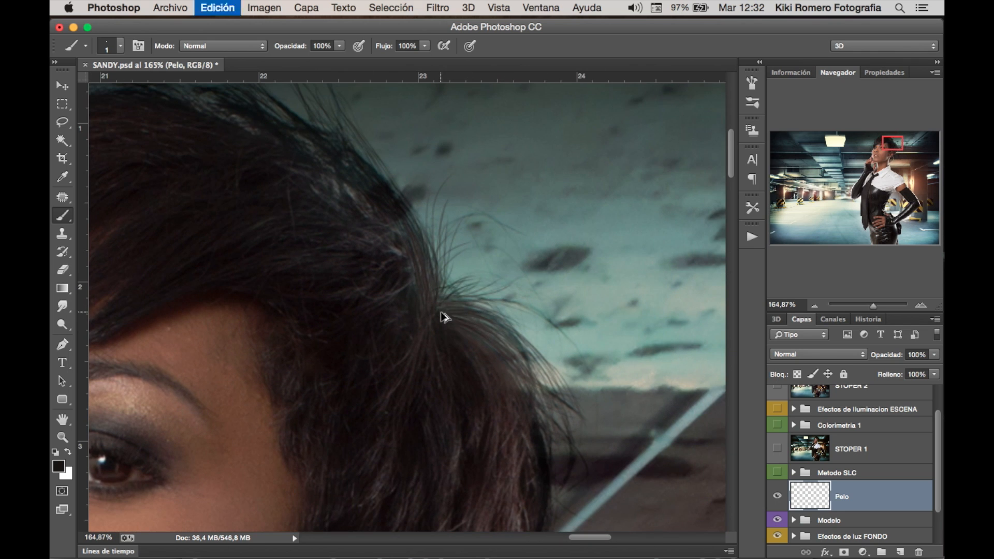
left_click(472, 279)
left_click(438, 306)
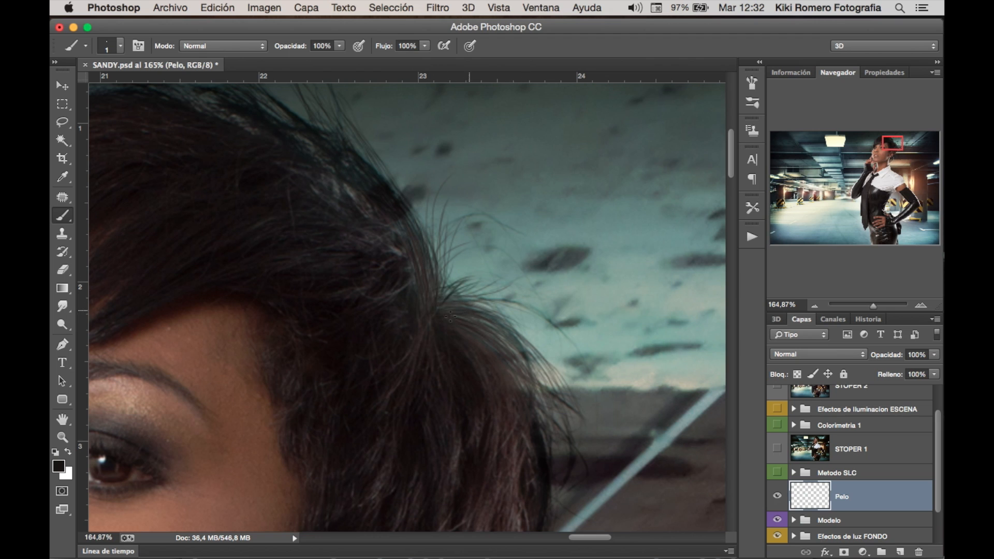
left_click(444, 298)
left_click(437, 314)
- Compare the model's whole head of hair with the Pelo layer hidden and shown
left_click(63, 436)
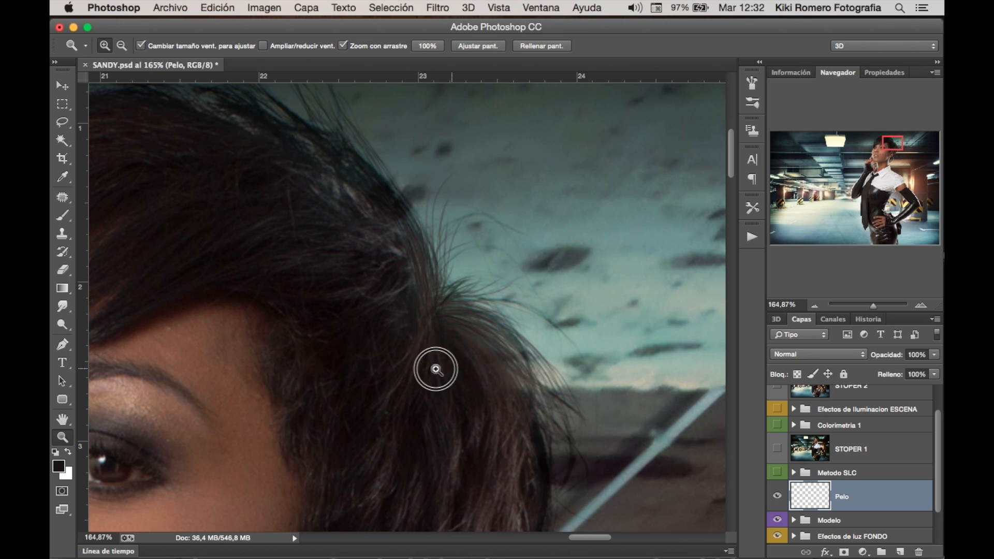
left_click_drag(437, 366, 451, 359)
left_click(500, 381, "alt")
left_click(490, 391)
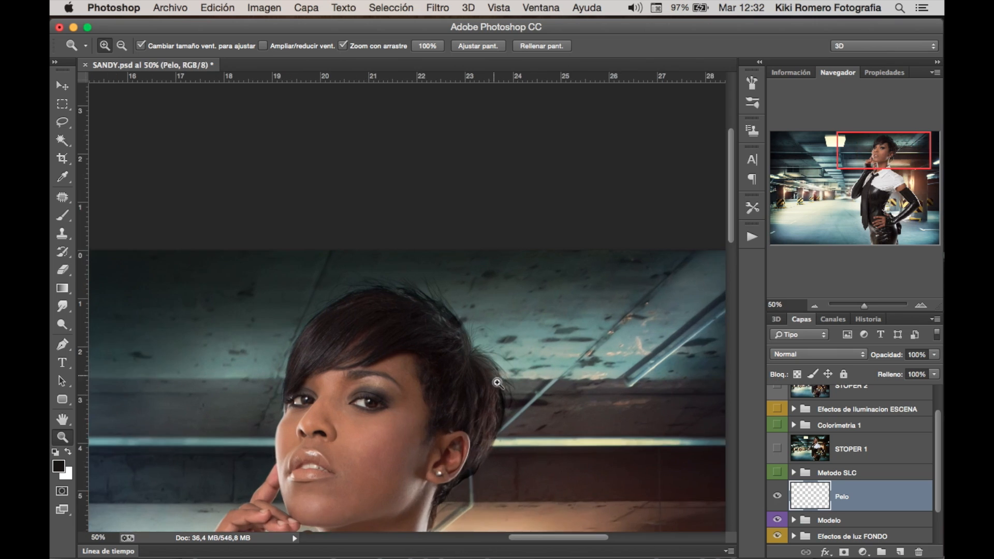
left_click(776, 496)
left_click(776, 496)
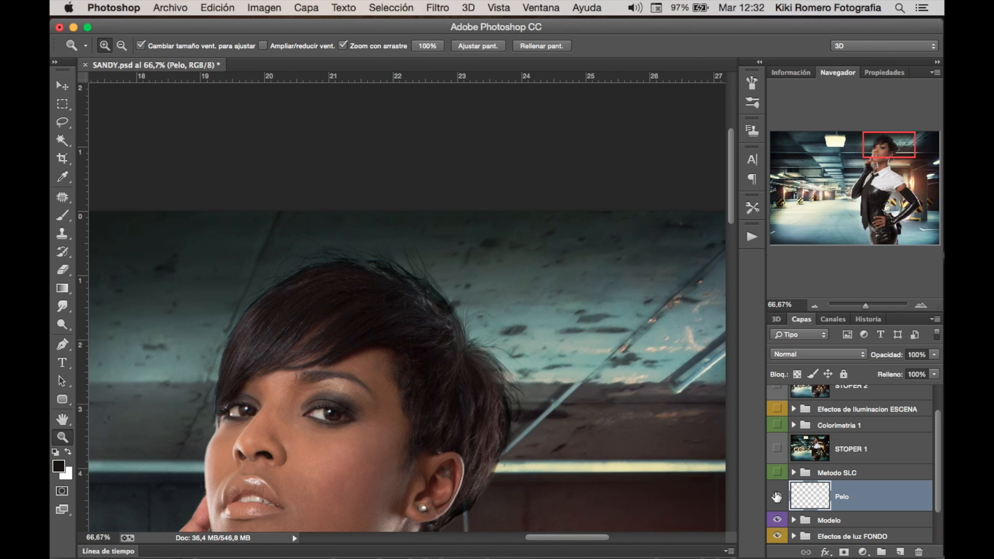
left_click(777, 496)
left_click(777, 496)
left_click(776, 497)
left_click(777, 497)
left_click(779, 498)
left_click(777, 498)
left_click(778, 498)
left_click(777, 498)
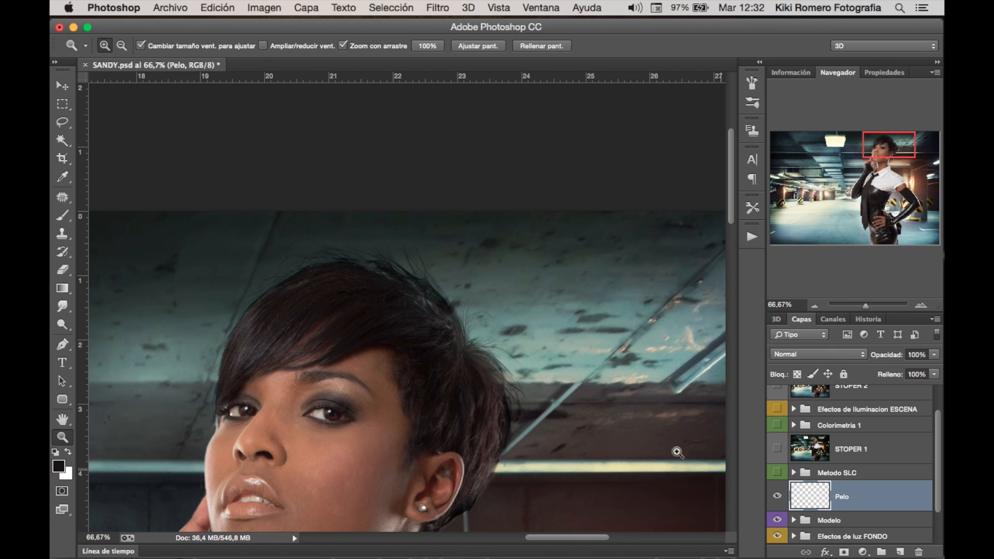
- Brush long curved strands outward and down along the outer edge of the hair at the back of the head
left_click(508, 393)
left_click(460, 390)
key("b")
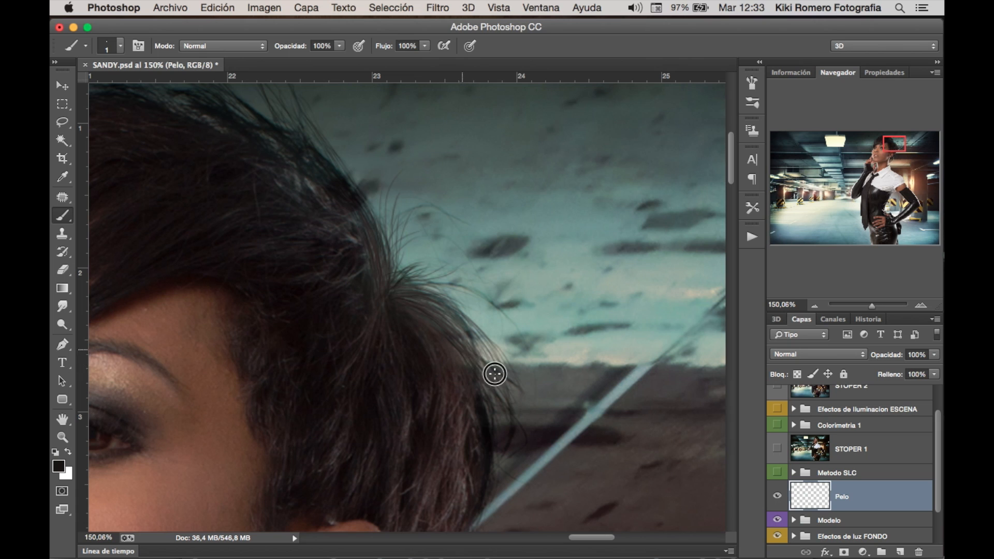
left_click_drag(477, 356, 510, 409)
left_click_drag(472, 346, 517, 421)
left_click_drag(474, 340, 518, 405)
left_click_drag(479, 333, 518, 394)
left_click(512, 420)
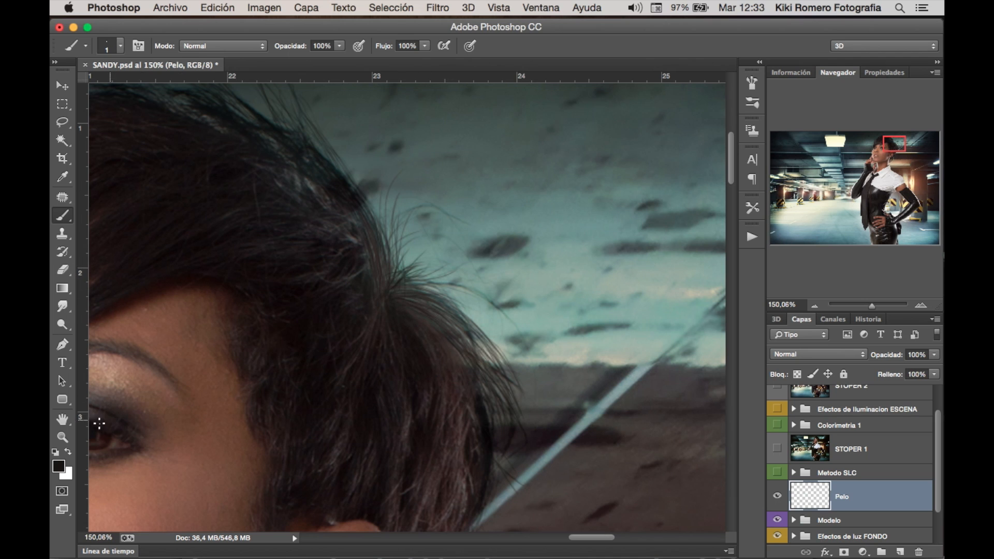
left_click(62, 436)
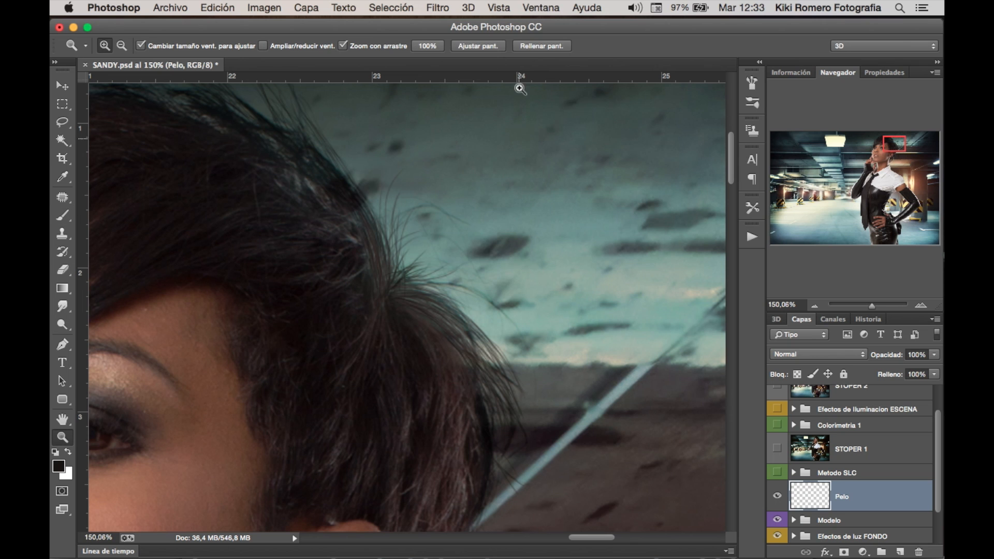
left_click(486, 46)
left_click_drag(562, 142, 507, 260)
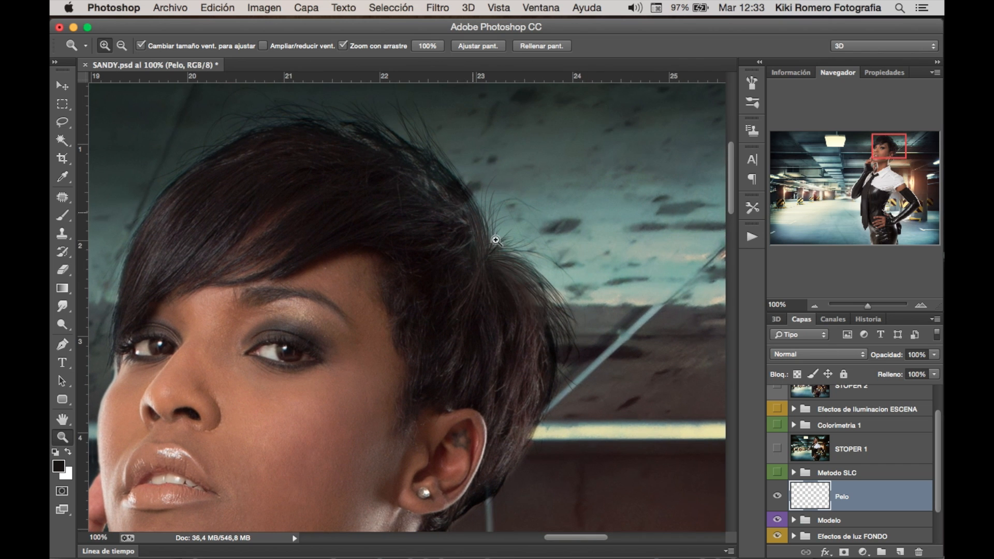
left_click(863, 551)
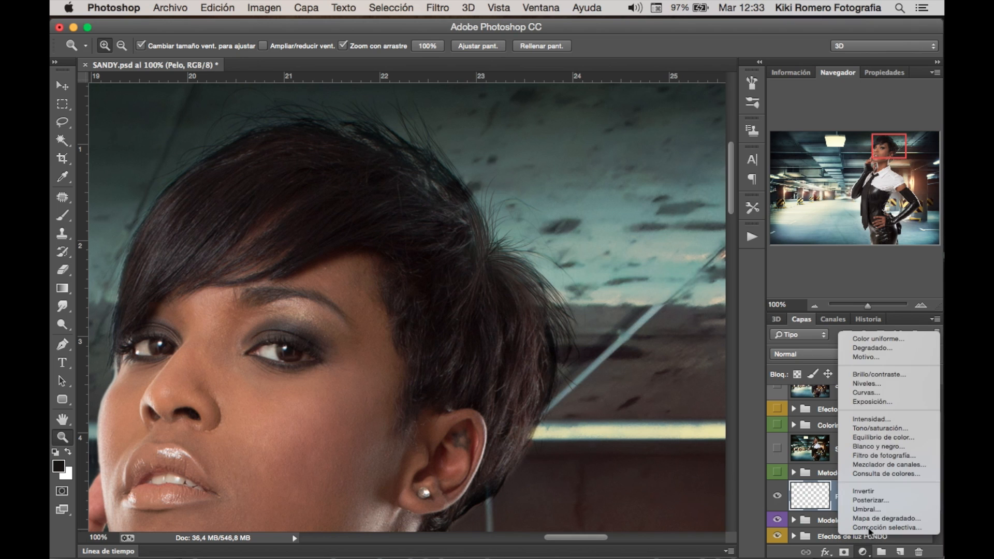
left_click(884, 403)
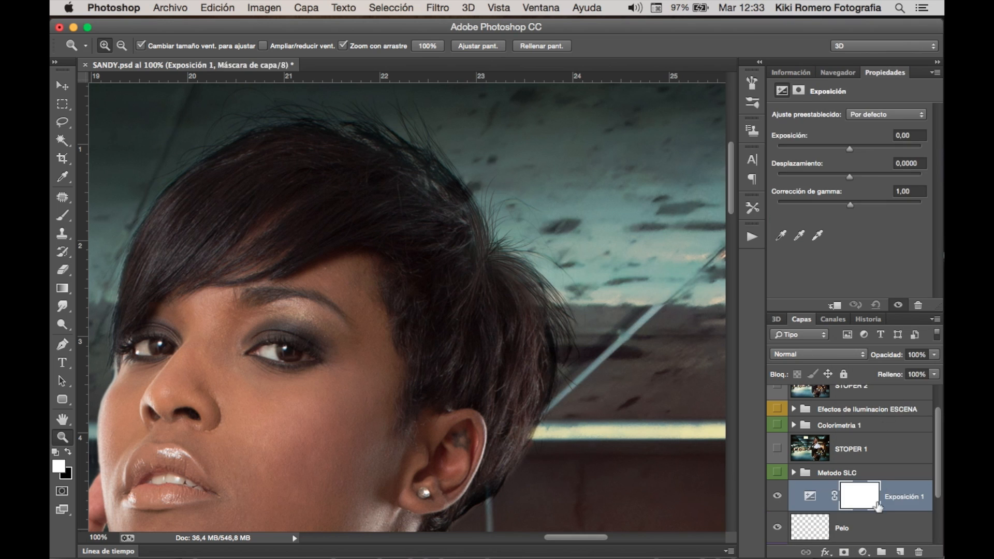
key("super+z")
- Add a Curves adjustment above the Pelo layer, darken it with a point at input 154, output 105, and invert its mask to black
left_click(863, 551)
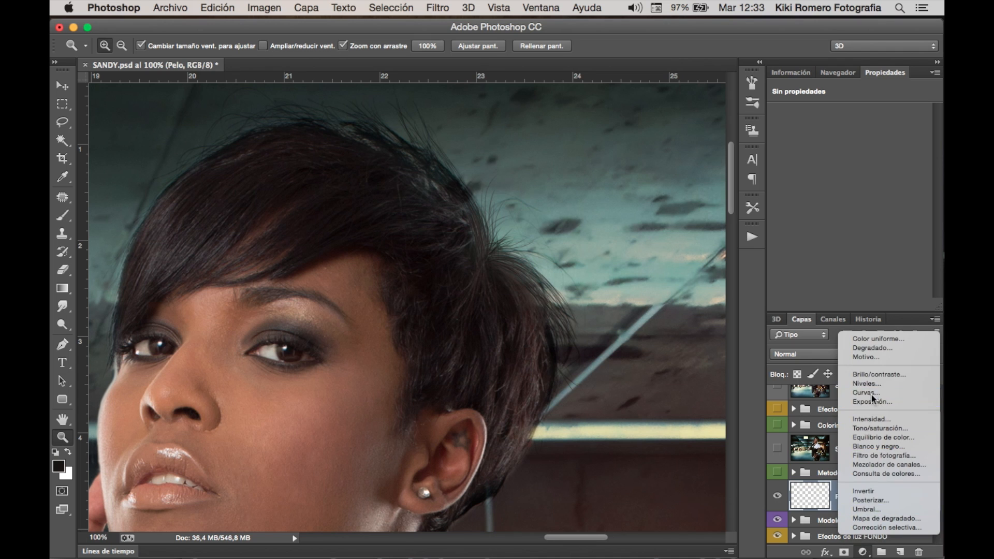
left_click(871, 394)
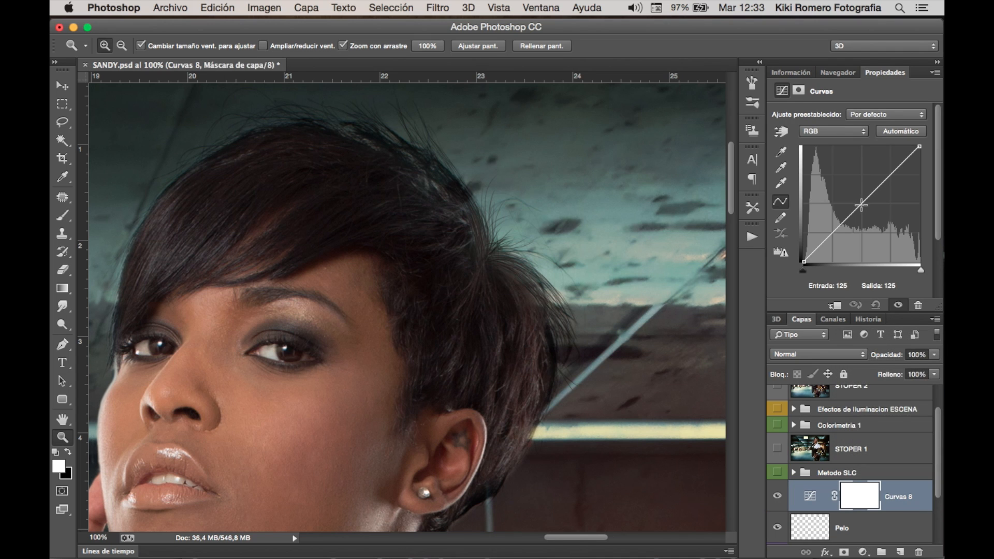
left_click_drag(861, 204, 874, 214)
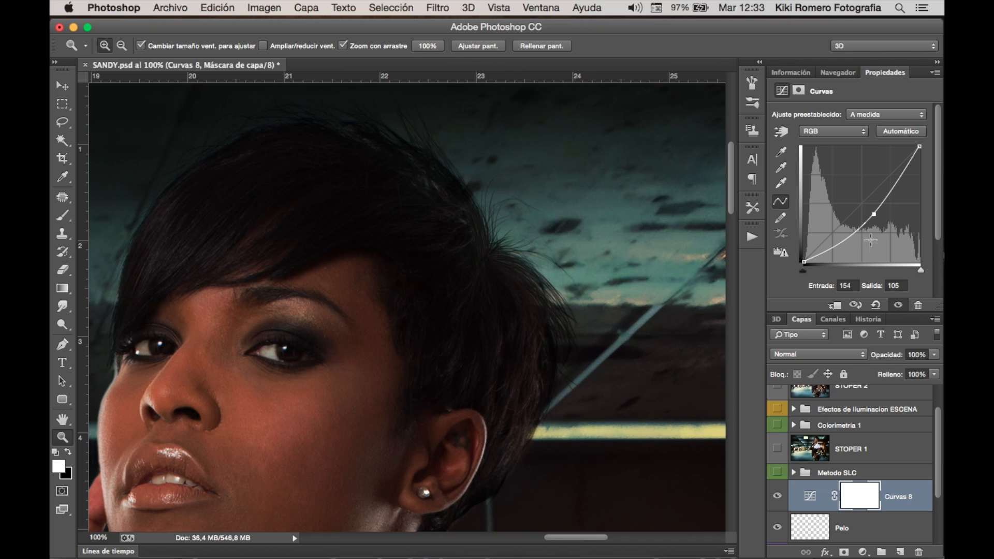
left_click(862, 498)
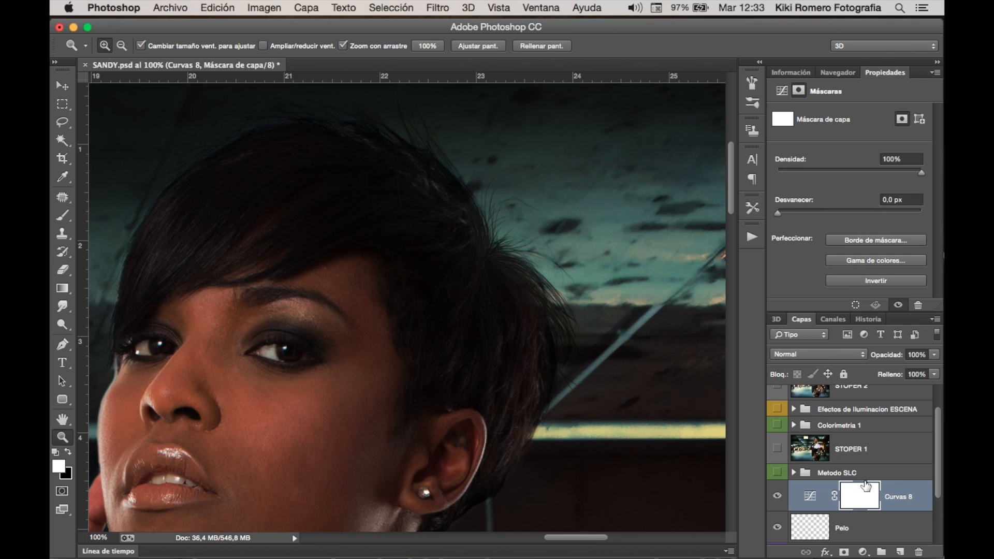
key("super+i")
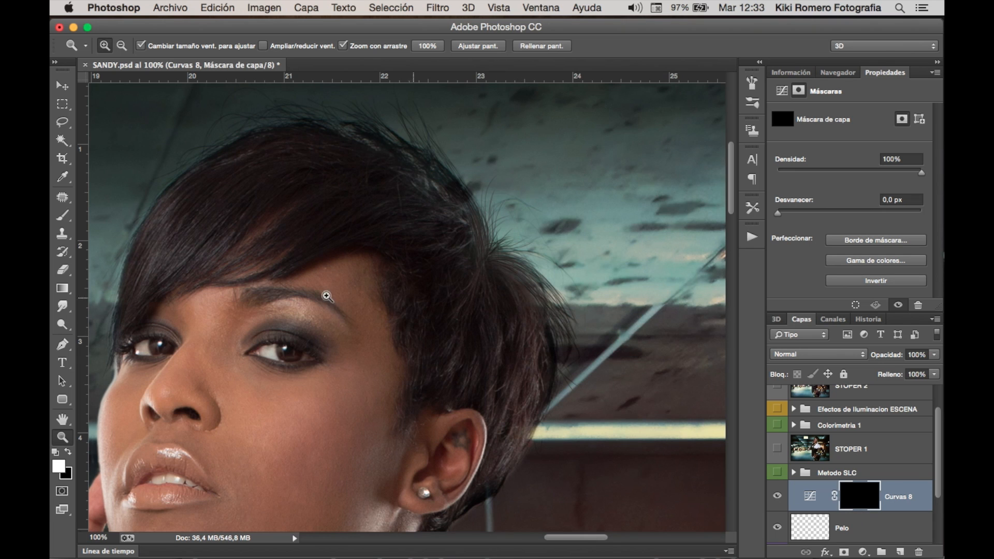
- Paint the Curves mask white with a soft brush at 30% opacity over the light hair patches from the crown to the notch
left_click(61, 221)
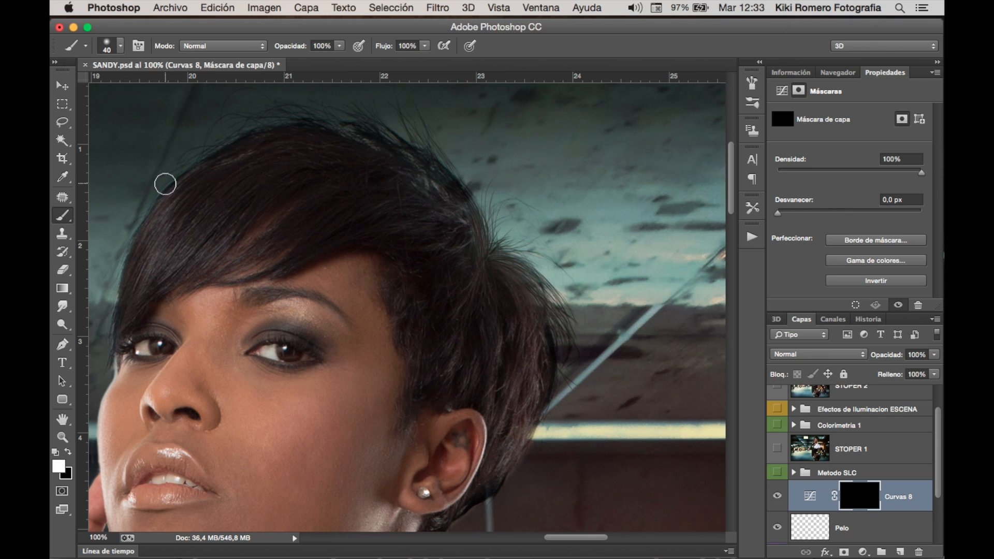
key("bracketright")
key("bracketright")
key("bracketright")
key("bracketright")
key("3")
left_click_drag(351, 127, 369, 143)
key("bracketleft")
key("bracketleft")
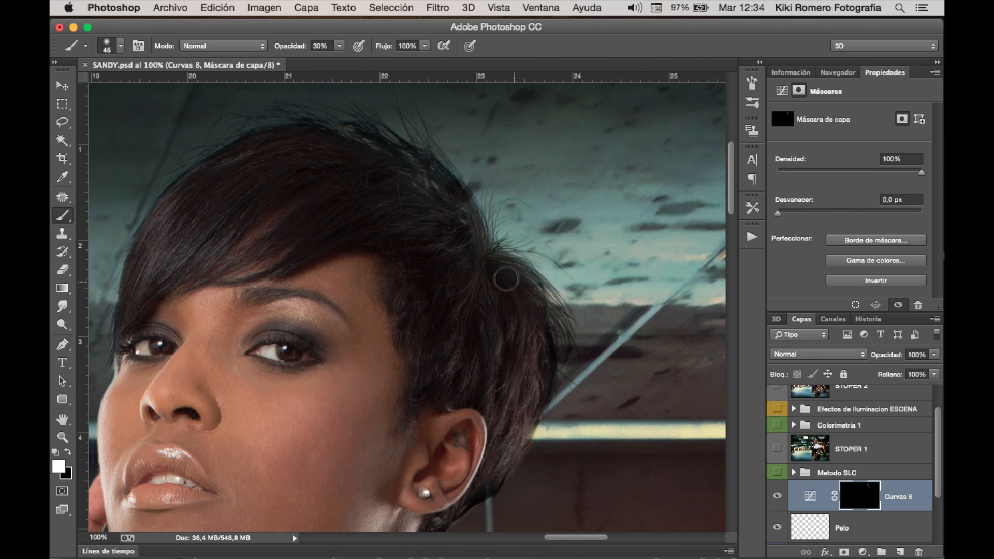
left_click_drag(466, 208, 479, 258)
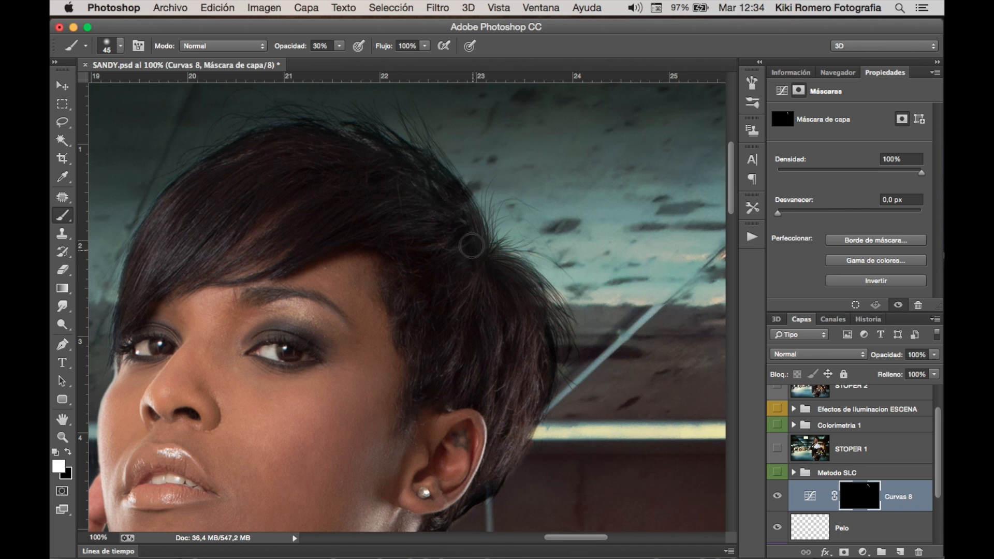
- Compare the hair with the Pelo layer and then the Curves adjustment hidden and shown
left_click(63, 437)
left_click(477, 46)
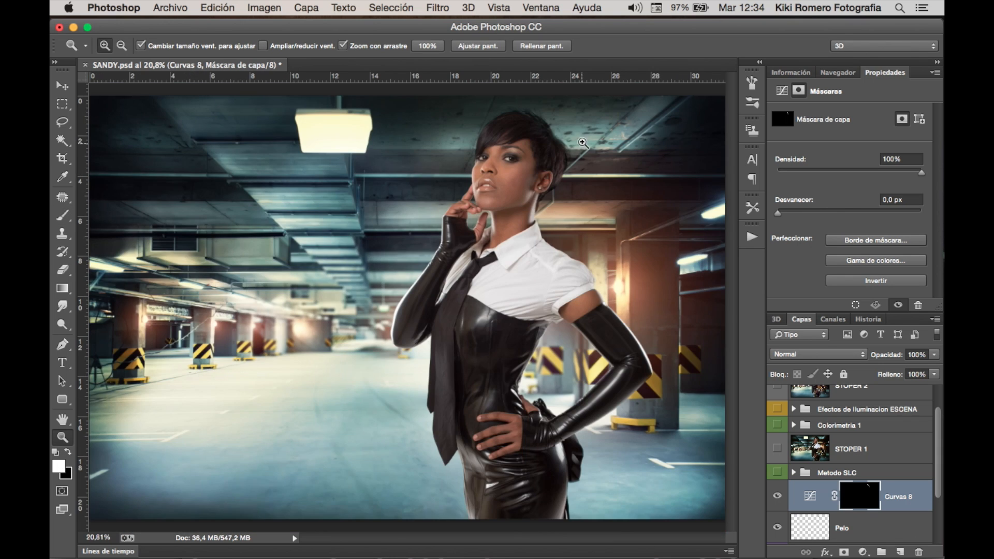
left_click(582, 146)
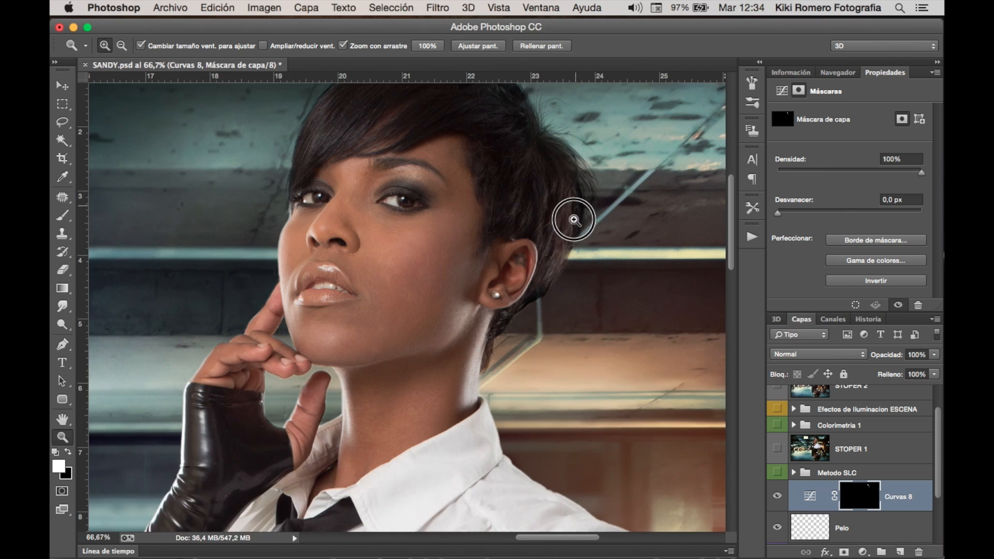
scroll(575, 206, "up", 3)
scroll(575, 207, "right", 1)
left_click(777, 525)
left_click(777, 526)
left_click(778, 528)
left_click(778, 528)
left_click(777, 528)
left_click(778, 528)
left_click(777, 497)
left_click(777, 497)
left_click(777, 497)
left_click(777, 497)
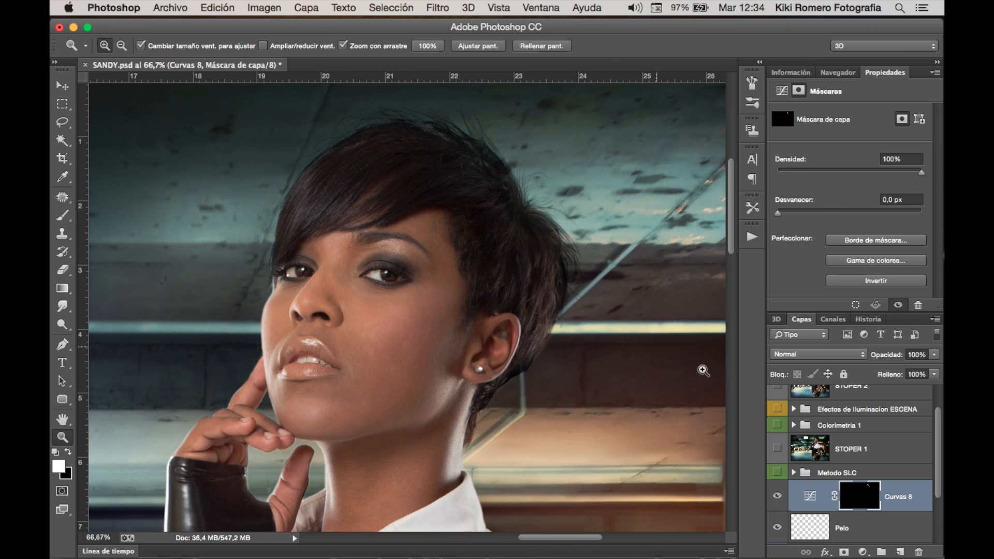
- Set the Curves adjustment layer's opacity to 73% and compare the hair with it hidden and shown
left_click(935, 355)
left_click_drag(928, 372, 918, 376)
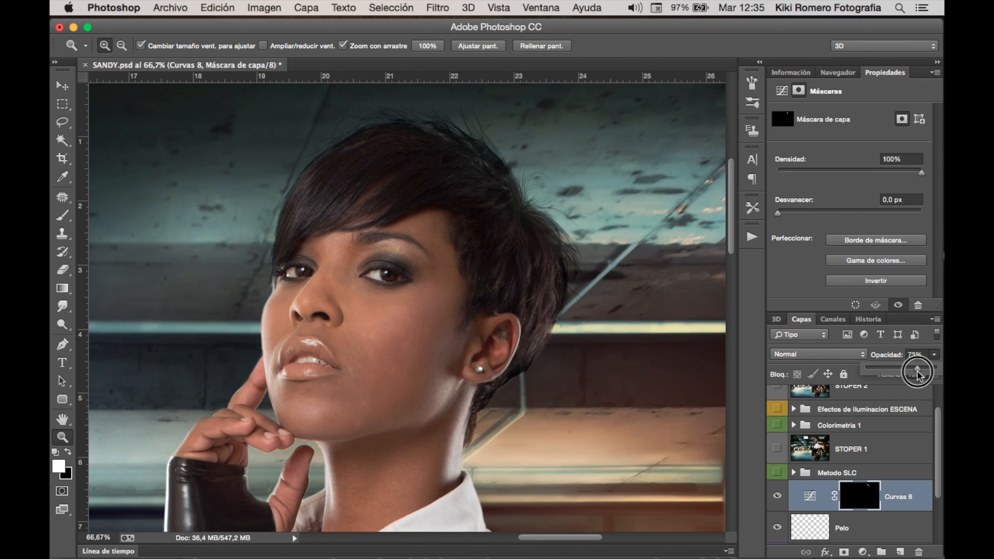
left_click(778, 498)
left_click(777, 498)
left_click(778, 498)
left_click(777, 498)
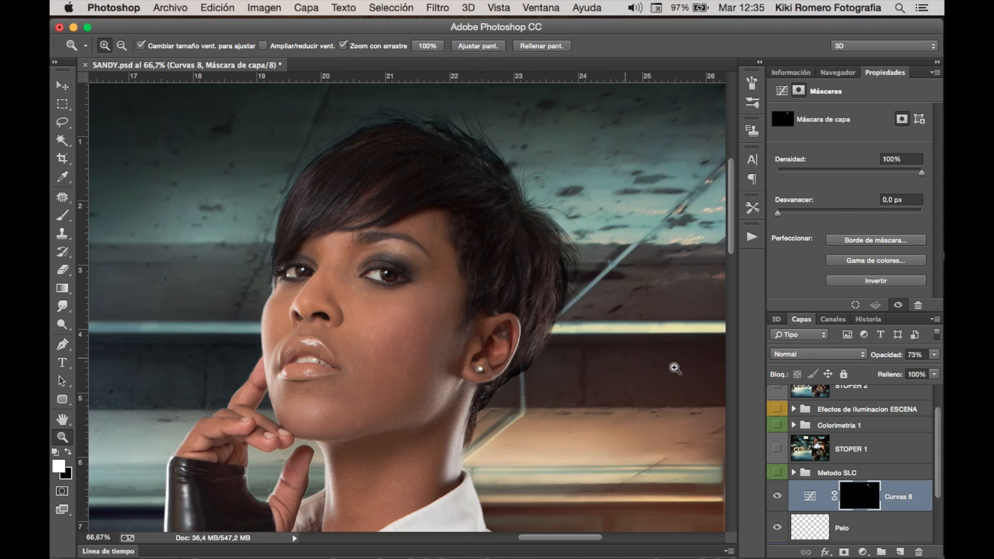
- Start a Gaussian Blur on the Pelo layer and set its radius to 0.3 pixels
left_click(871, 528)
left_click_drag(551, 215, 546, 275)
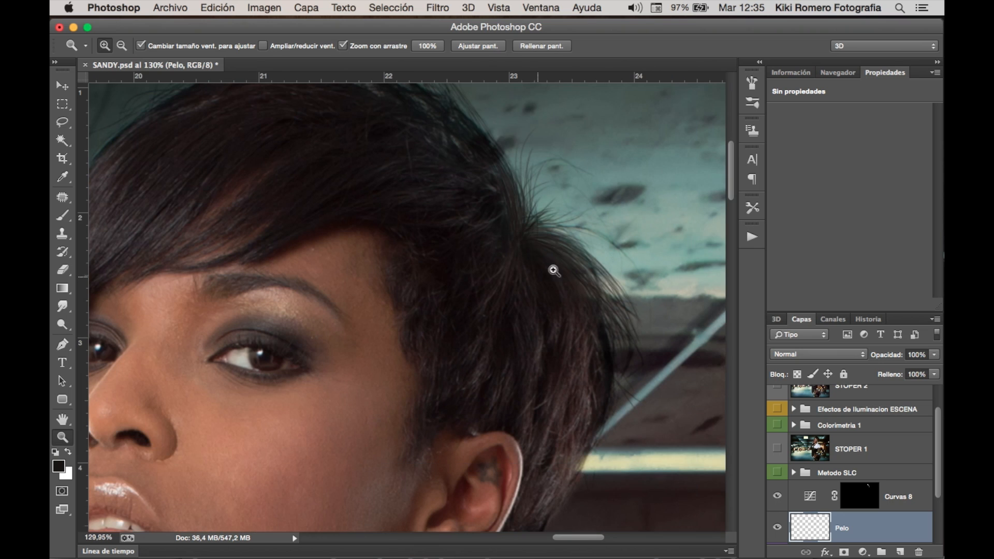
left_click_drag(532, 211, 519, 285)
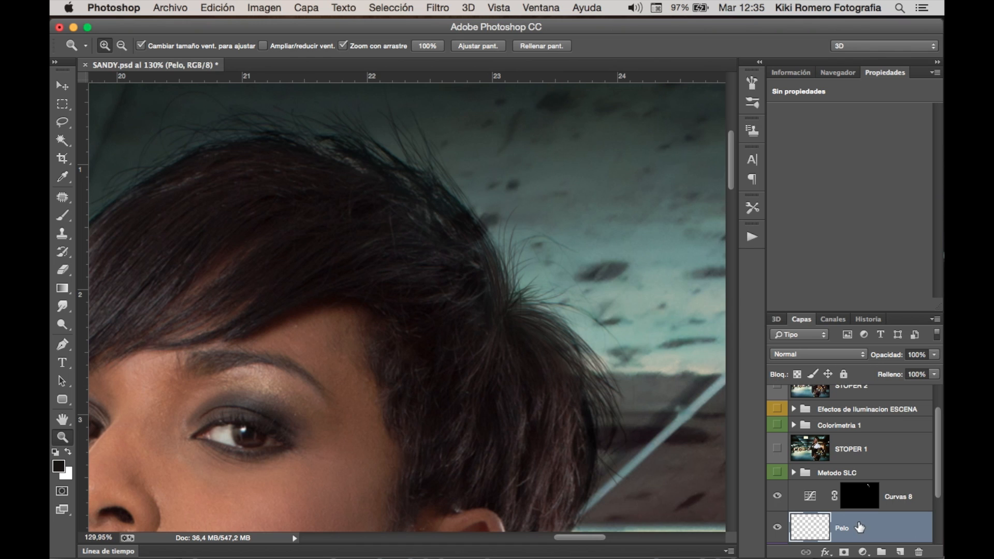
left_click(448, 13)
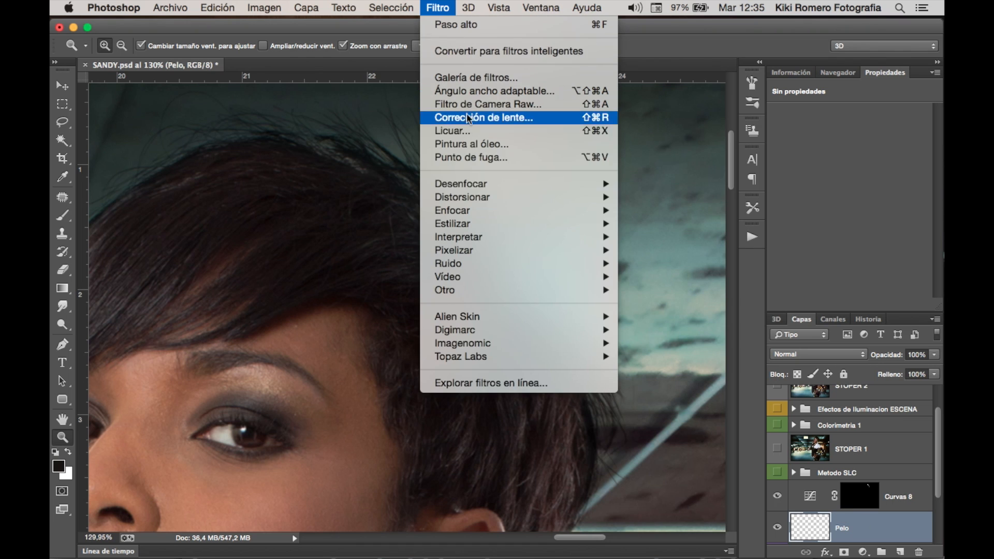
mouse_move(496, 185)
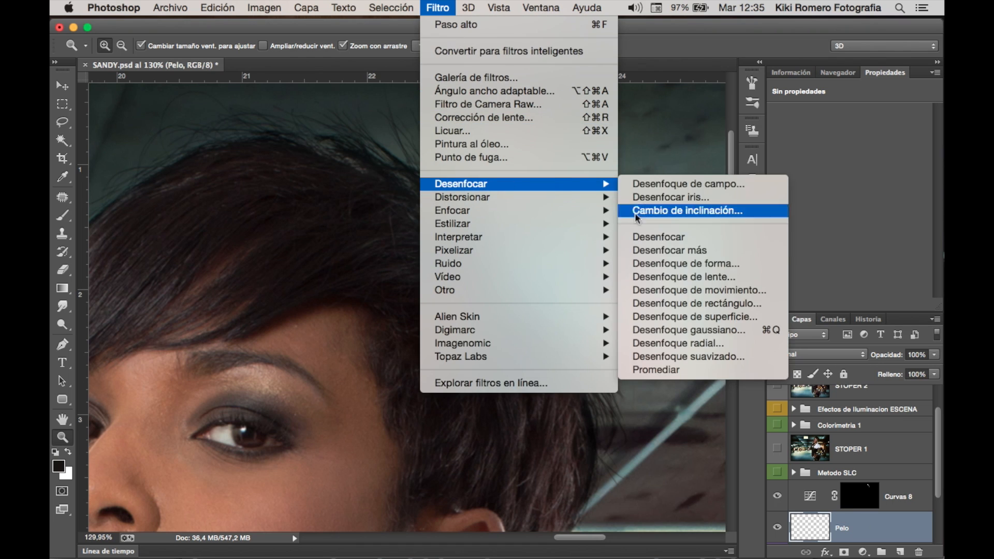
left_click(673, 330)
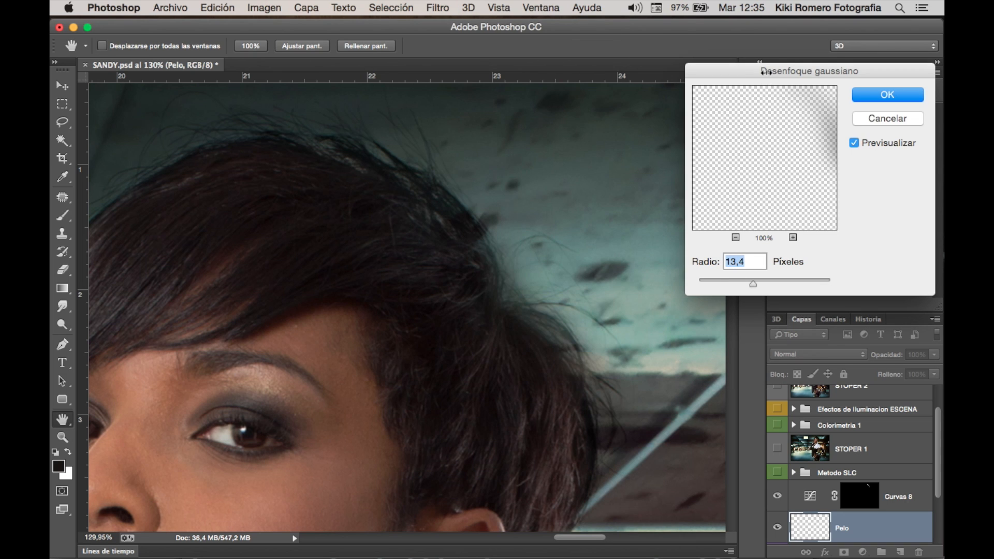
left_click_drag(769, 73, 757, 76)
left_click_drag(741, 285, 687, 294)
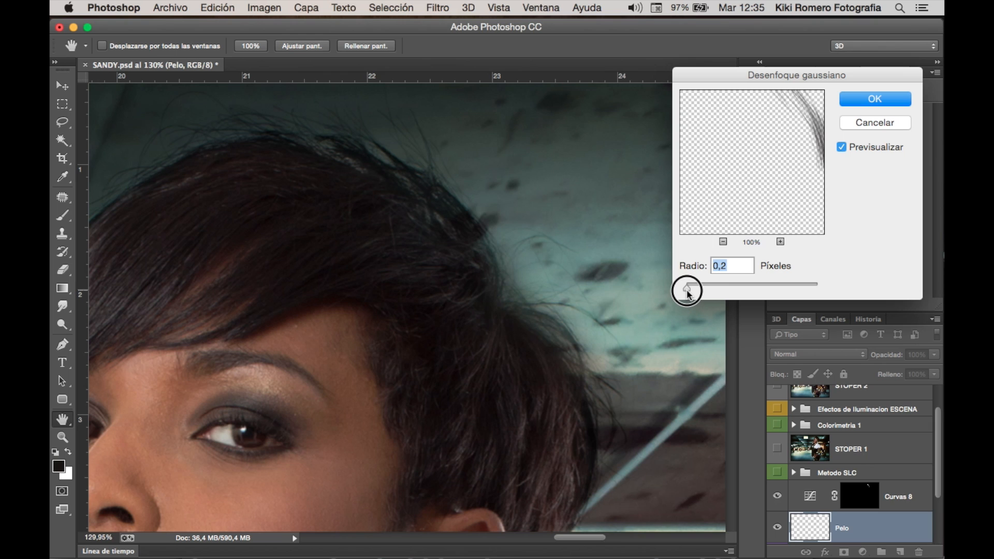
left_click_drag(687, 293, 688, 295)
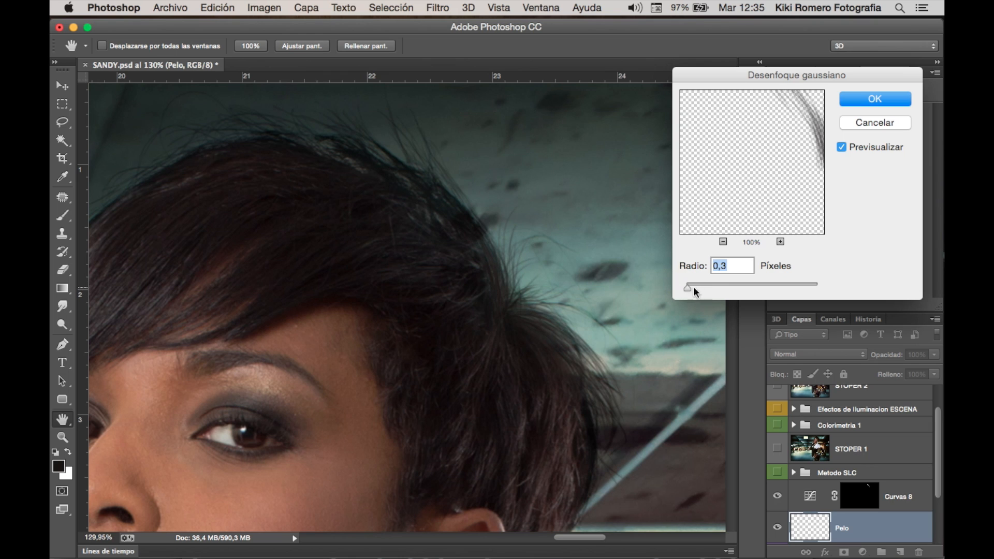
- Inspect the strands in the blur preview at 200%, compare with the preview off and on, and apply the blur
left_click_drag(799, 135, 775, 217)
left_click(780, 242)
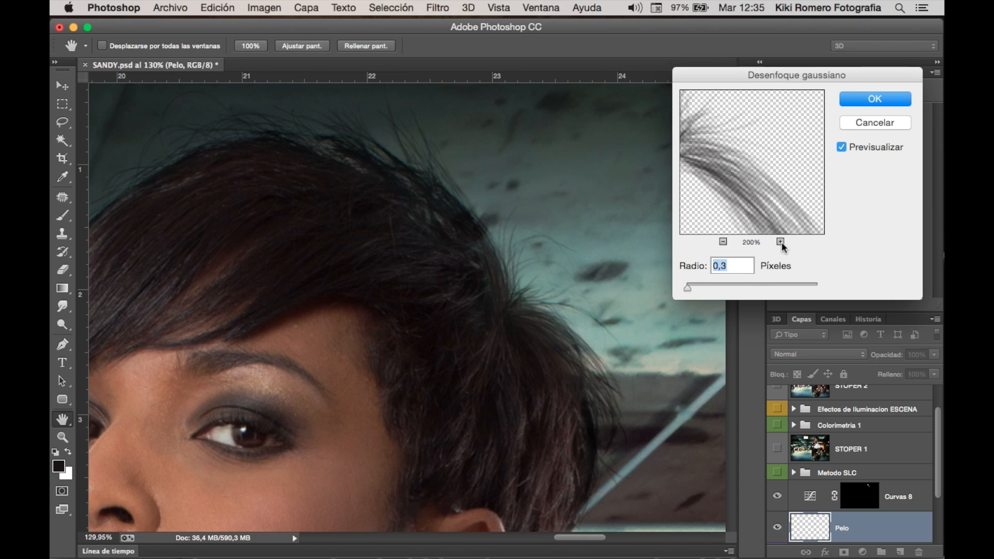
left_click_drag(687, 289, 687, 288)
left_click(841, 149)
left_click(841, 149)
left_click(870, 99)
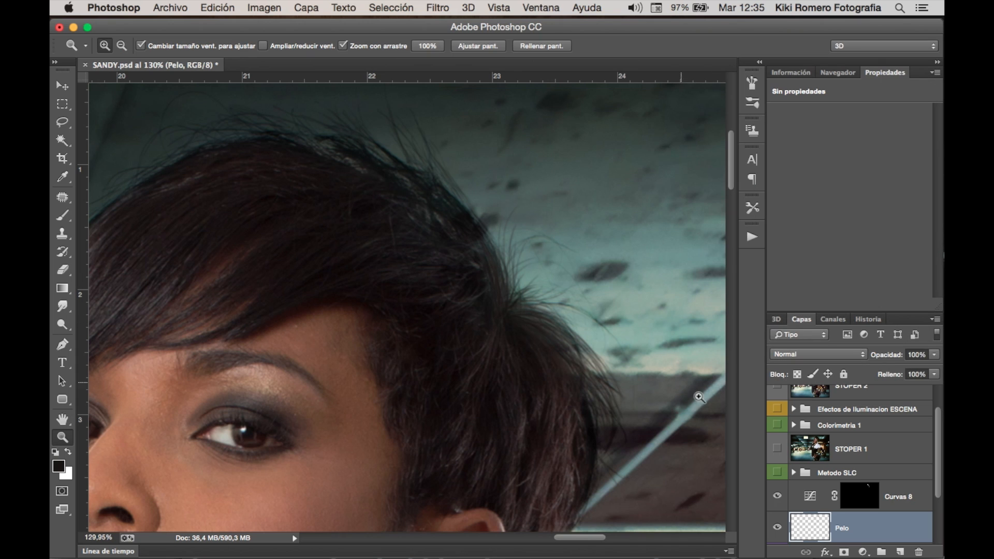
- Compare the image with the Pelo layer hidden and shown, and examine the hair in the full composition and at 50%
left_click(777, 527)
left_click(777, 526)
left_click(478, 46)
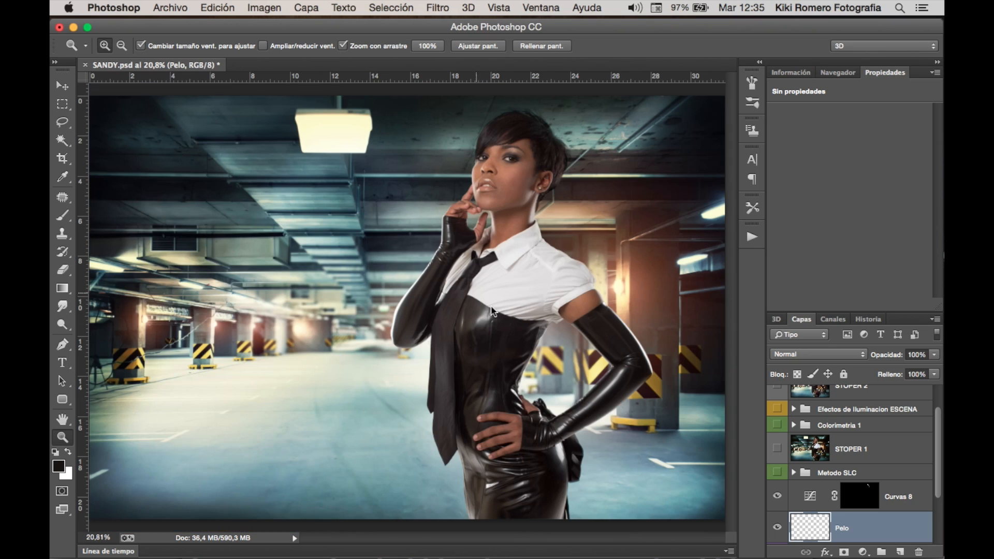
left_click(557, 150)
left_click(561, 188)
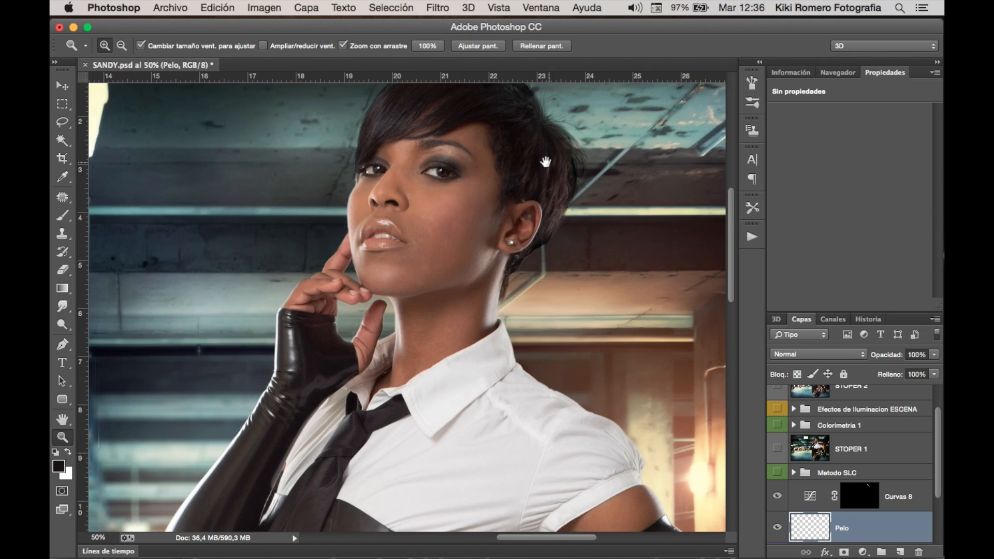
scroll(533, 233, "up", 3)
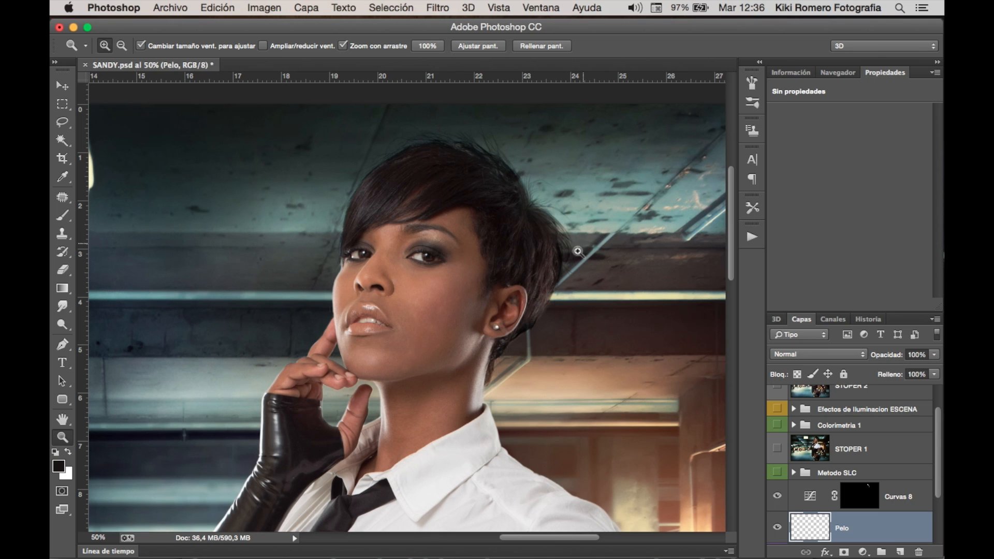